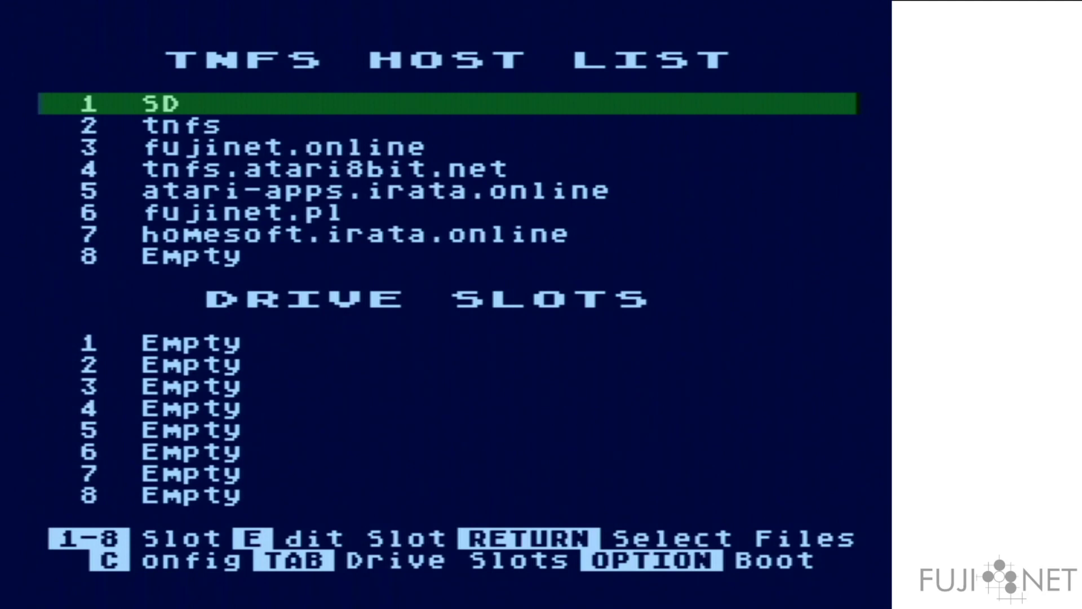
- Browse atari-apps.irata.online into Games, select Jumpman.atr, then cancel the mount
{"action": "key", "text": "Down"}
{"action": "key", "text": "Down"}
{"action": "key", "text": "Down"}
{"action": "key", "text": "Down"}
{"action": "key", "text": "Return"}
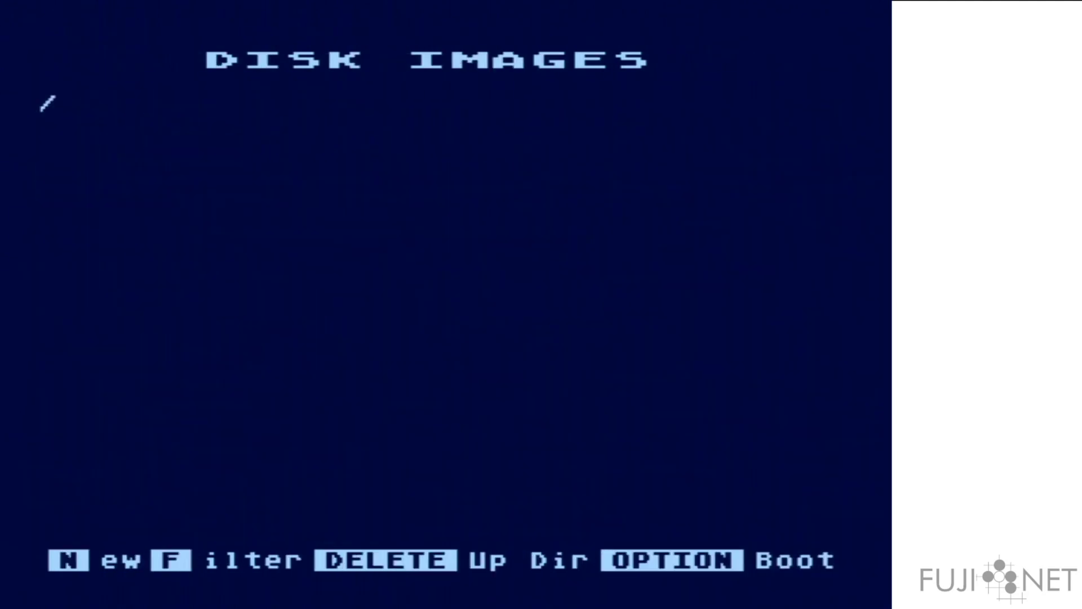
{"action": "key", "text": "Down"}
{"action": "key", "text": "Down"}
{"action": "key", "text": "Down"}
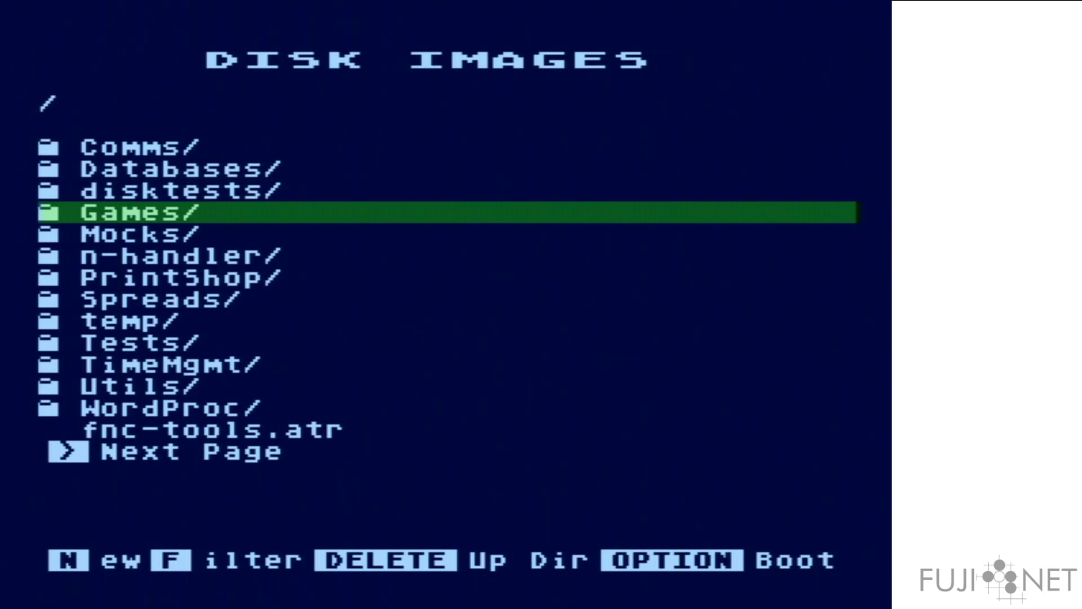
{"action": "key", "text": "Return"}
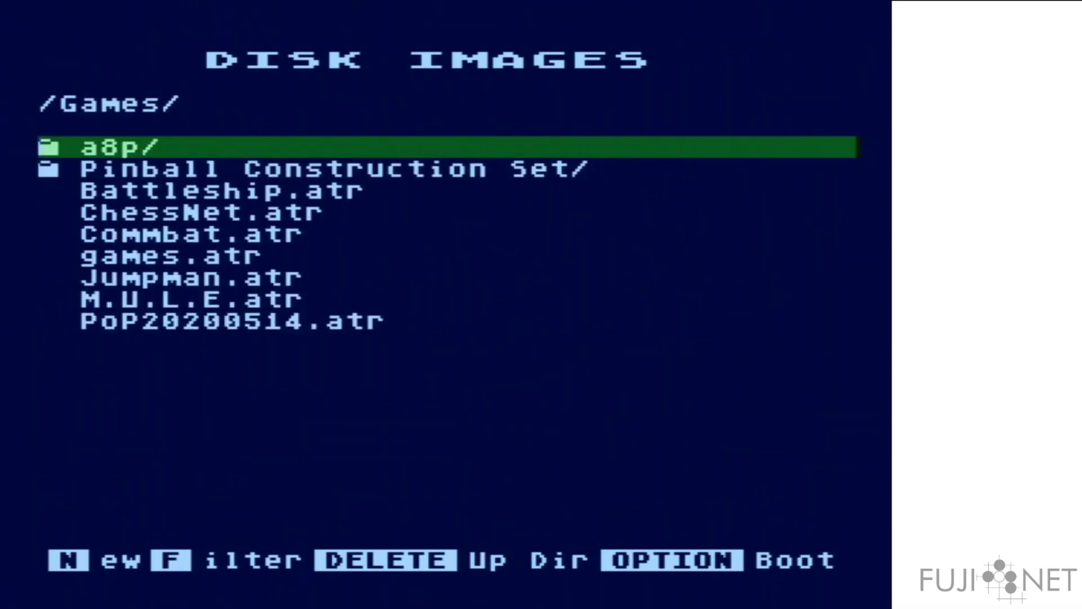
{"action": "key", "text": "Down"}
{"action": "key", "text": "Down"}
{"action": "key", "text": "Down"}
{"action": "key", "text": "Down"}
{"action": "key", "text": "Down"}
{"action": "key", "text": "Down"}
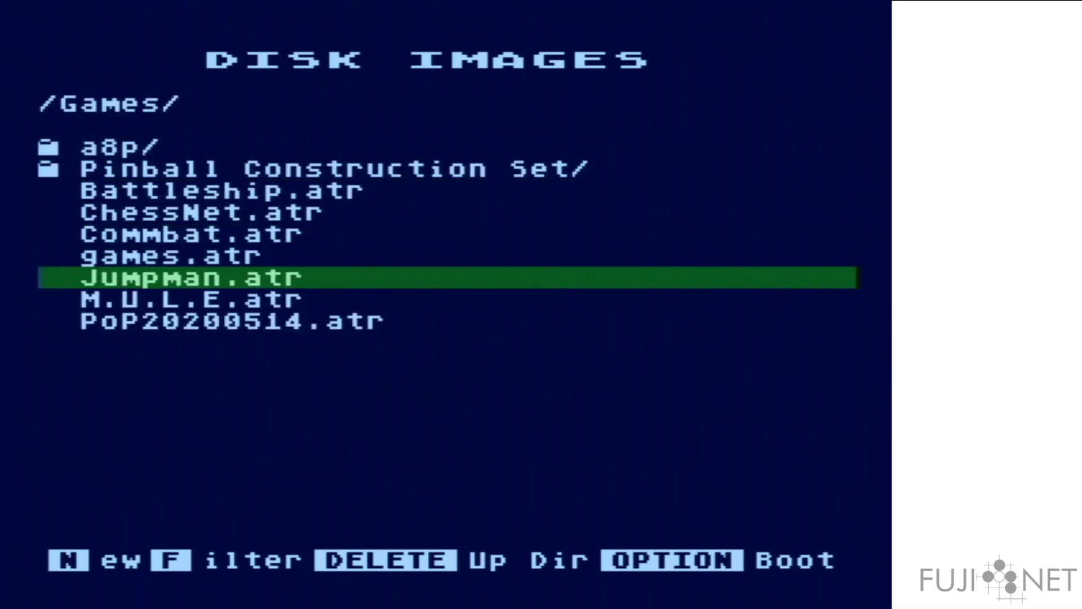
{"action": "key", "text": "Return"}
{"action": "key", "text": "Return"}
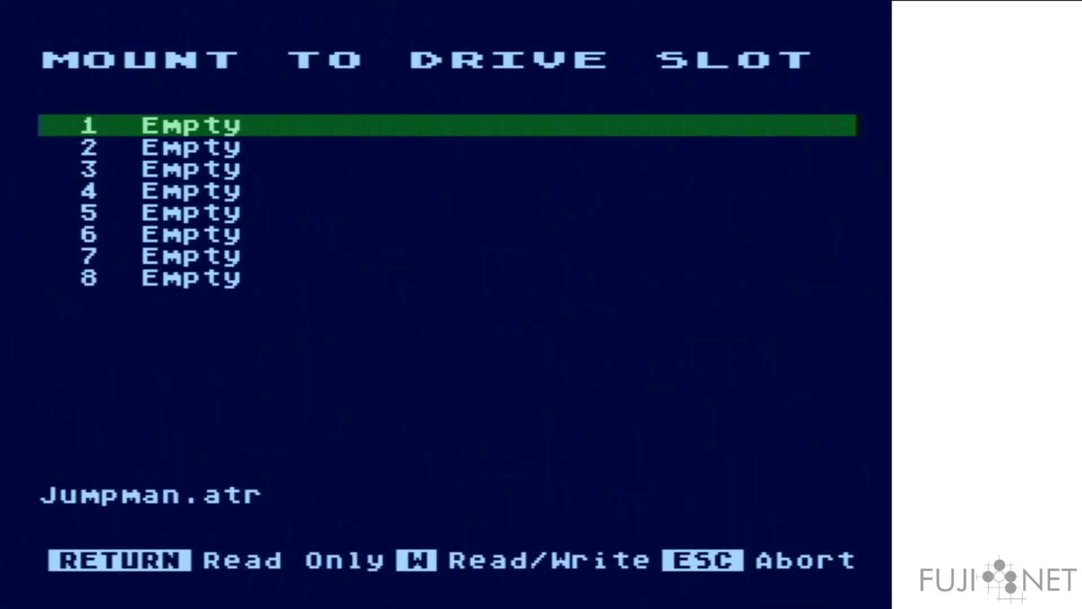
{"action": "key", "text": "Escape"}
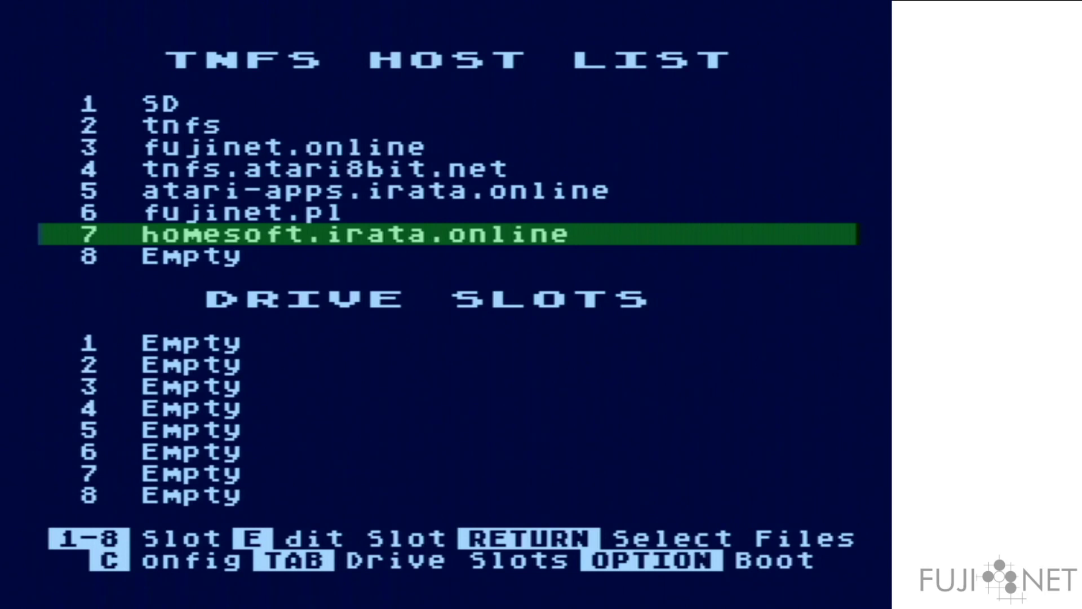
- Mount Canyon Climber.xex from homesoft.irata.online's C folder into slot 1 and boot it
{"action": "key", "text": "Return"}
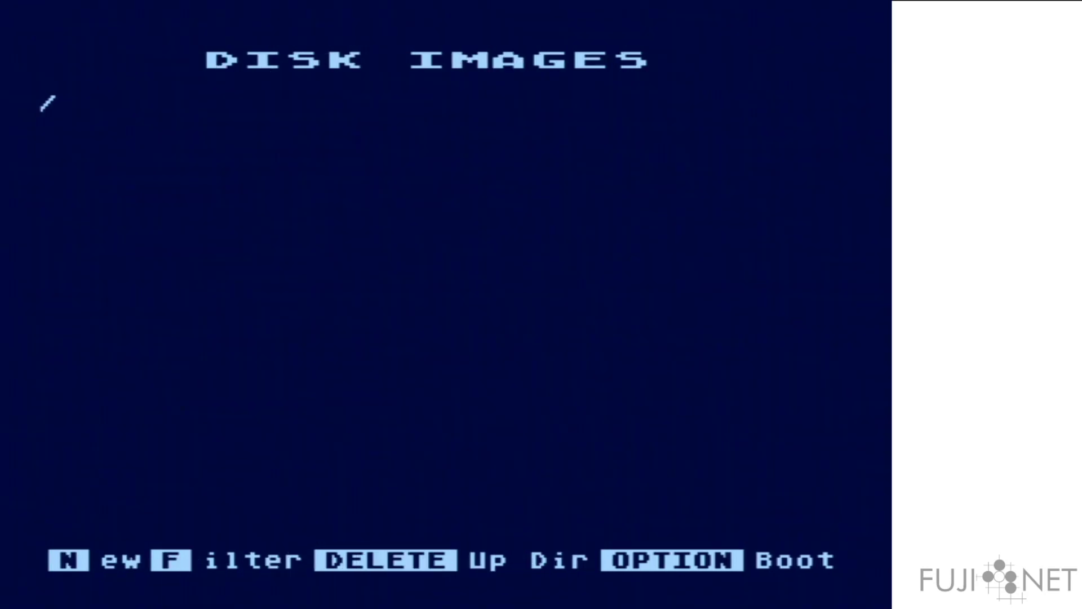
{"action": "key", "text": "Down"}
{"action": "key", "text": "Down"}
{"action": "key", "text": "Down"}
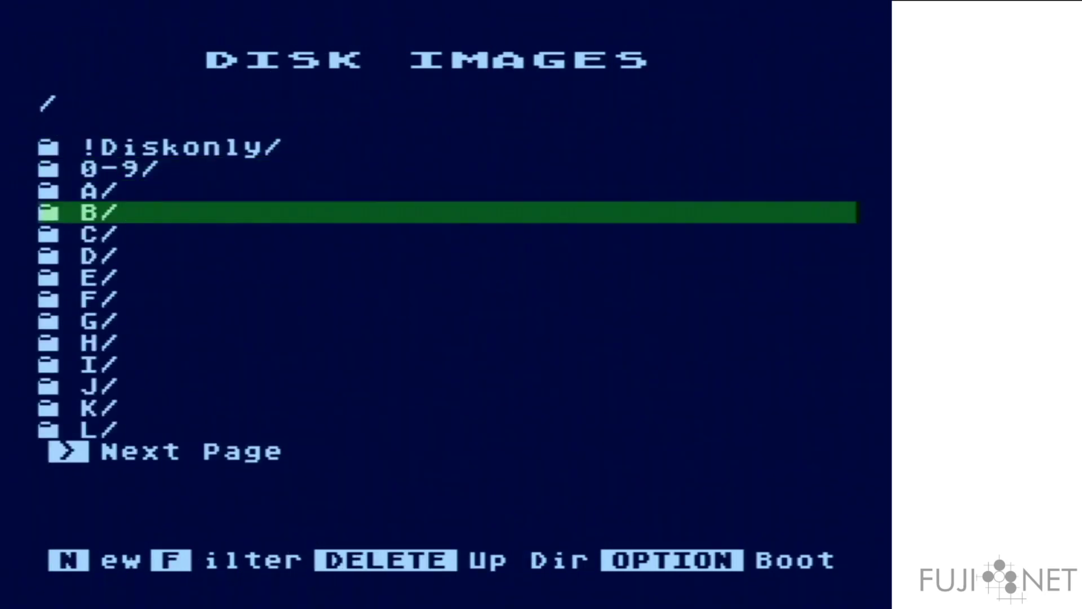
{"action": "key", "text": "Down"}
{"action": "key", "text": "Return"}
{"action": "key", "text": "Down"}
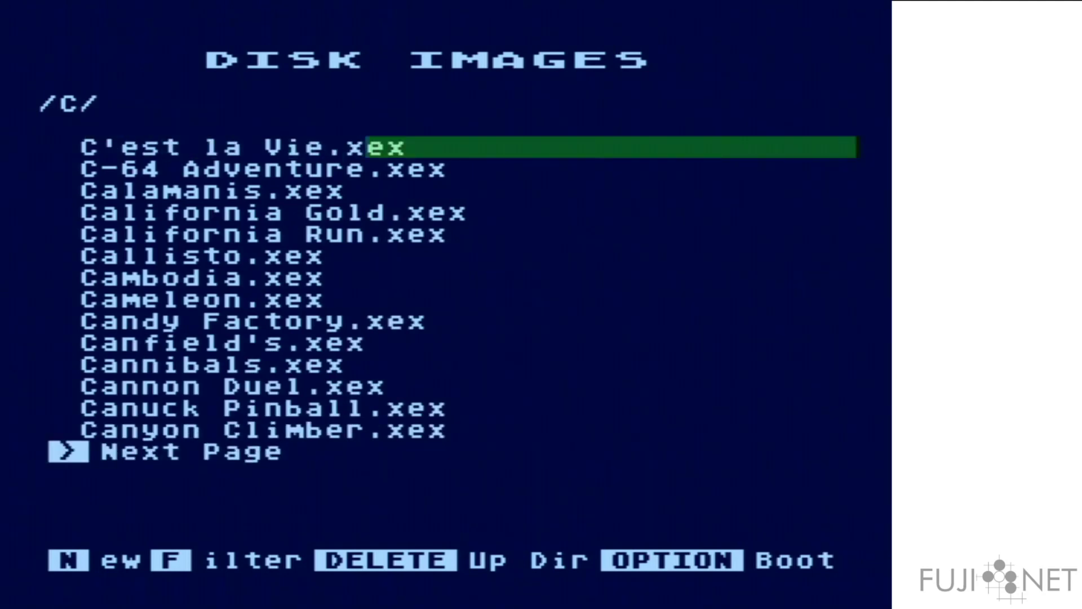
{"action": "key", "text": "Down"}
{"action": "key", "text": "Down"}
{"action": "key", "text": "Down"}
{"action": "key", "text": "Down"}
{"action": "key", "text": "Down"}
{"action": "key", "text": "Down"}
{"action": "key", "text": "Down"}
{"action": "key", "text": "Down"}
{"action": "key", "text": "Down"}
{"action": "key", "text": "Down"}
{"action": "key", "text": "Down"}
{"action": "key", "text": "Down"}
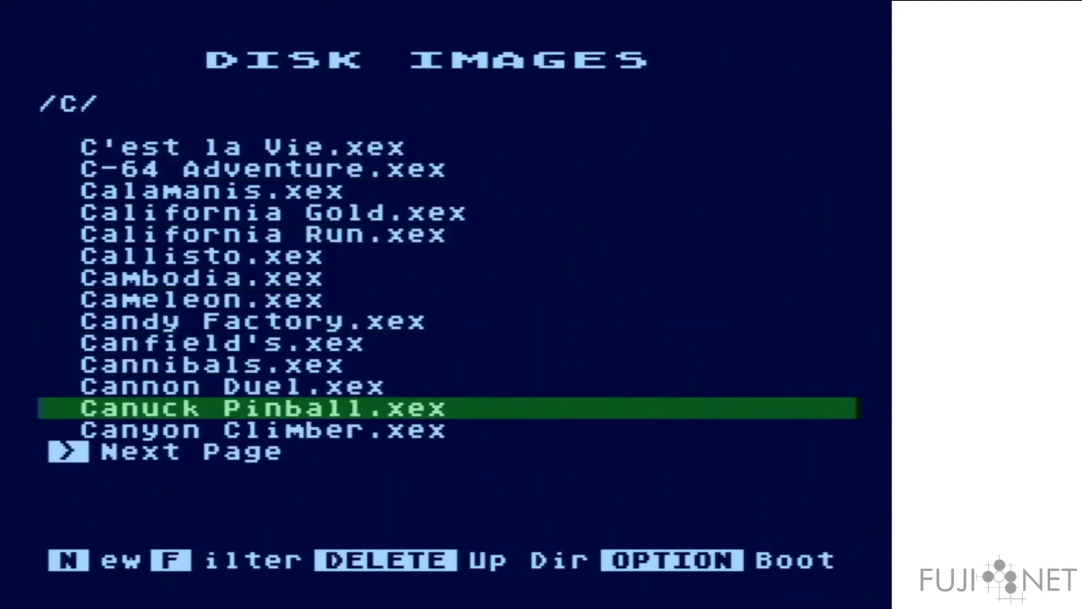
{"action": "key", "text": "Return"}
{"action": "key", "text": "Return"}
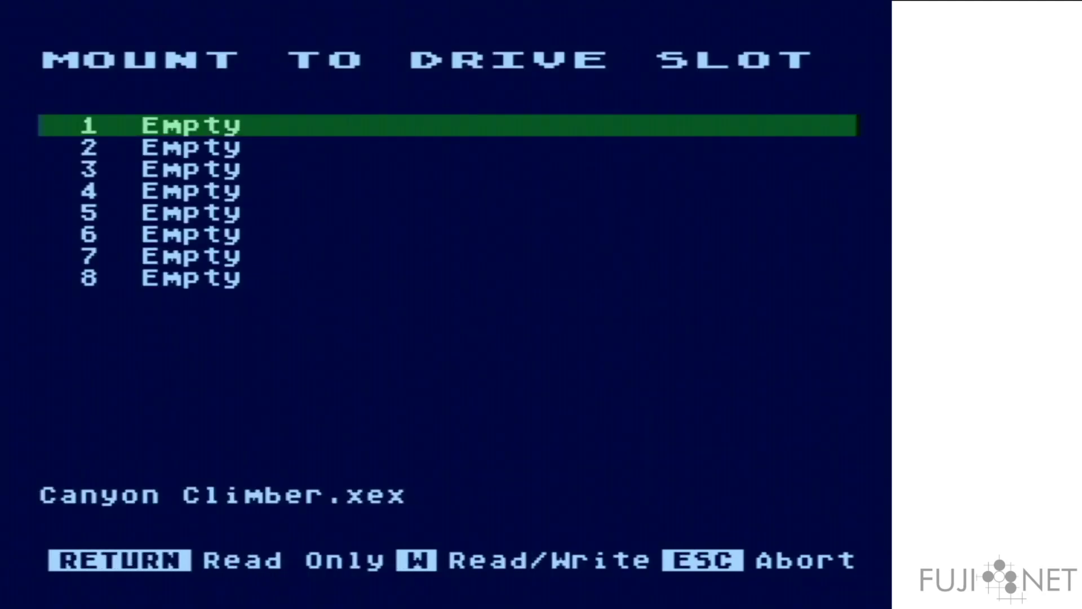
{"action": "key", "text": "Return"}
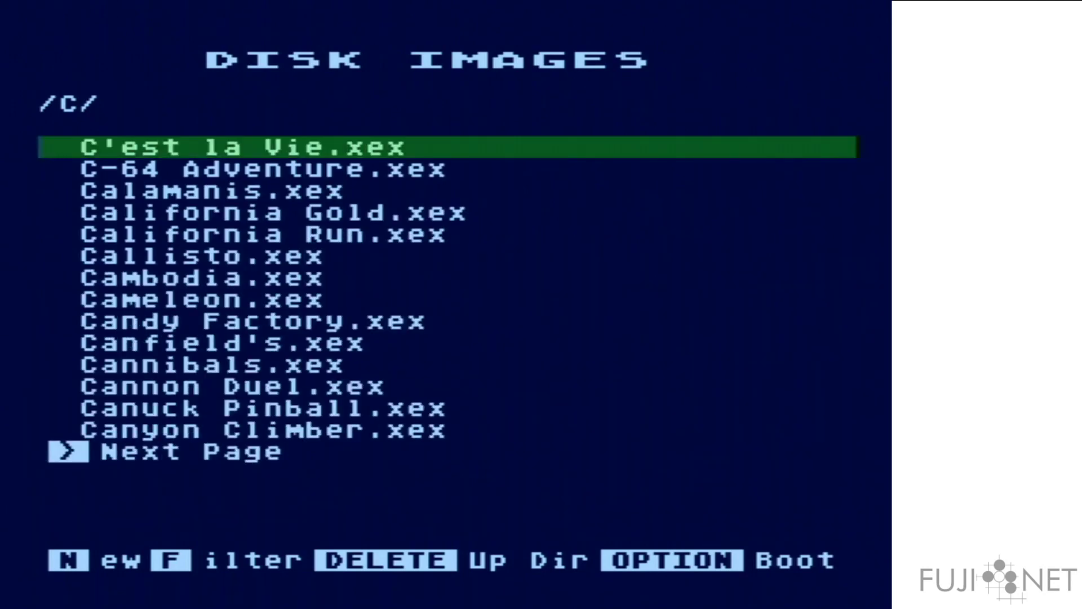
{"action": "key", "text": "option"}
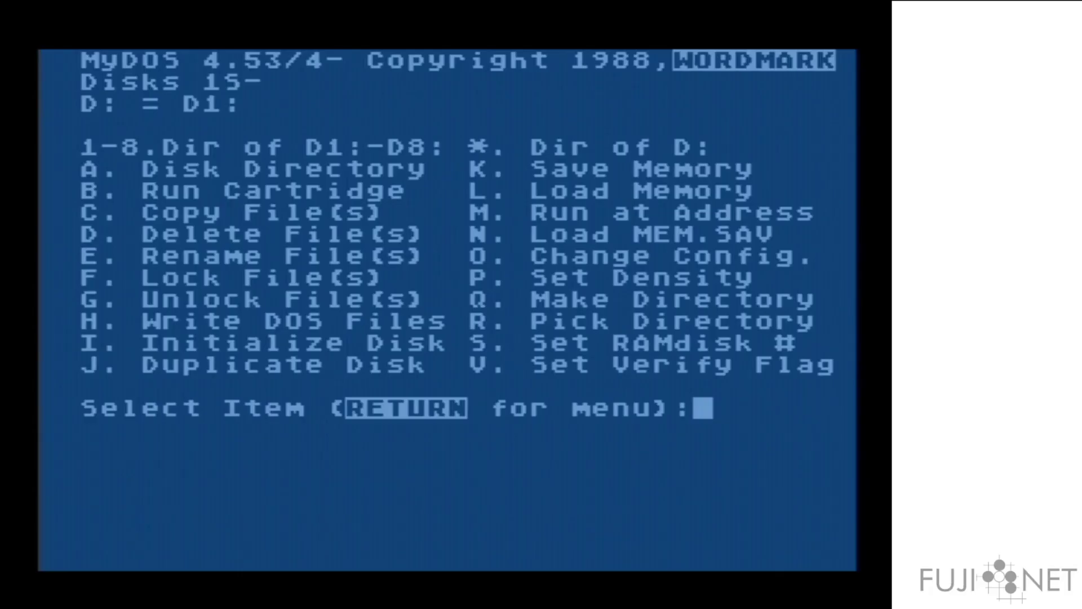
{"action": "type", "text": "l"}
{"action": "type", "text": "NCD"}
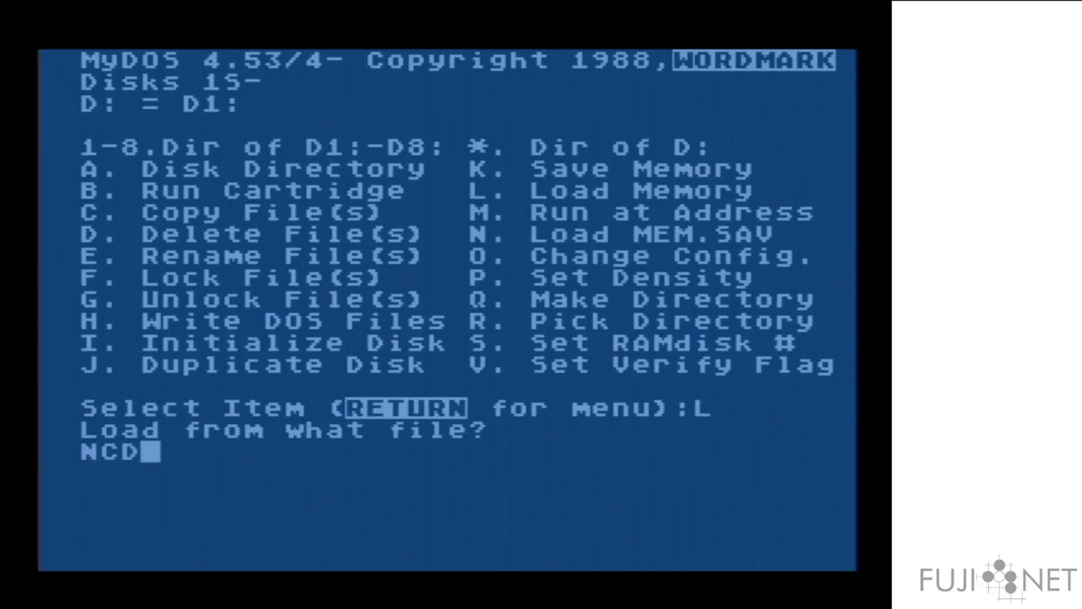
{"action": "key", "text": "Return"}
{"action": "type", "text": "N:"}
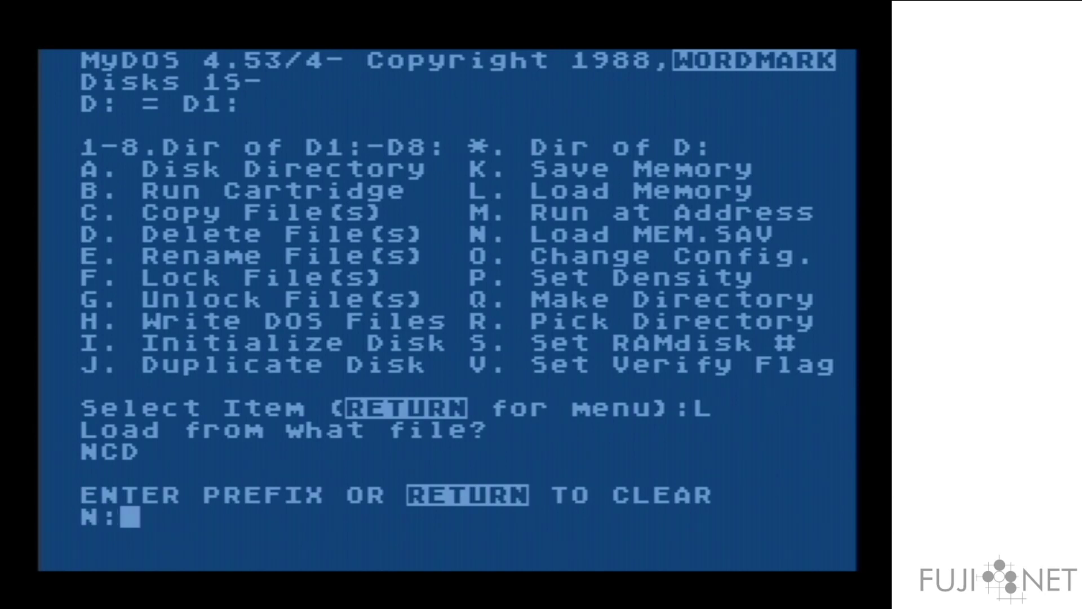
{"action": "type", "text": "HTTP"}
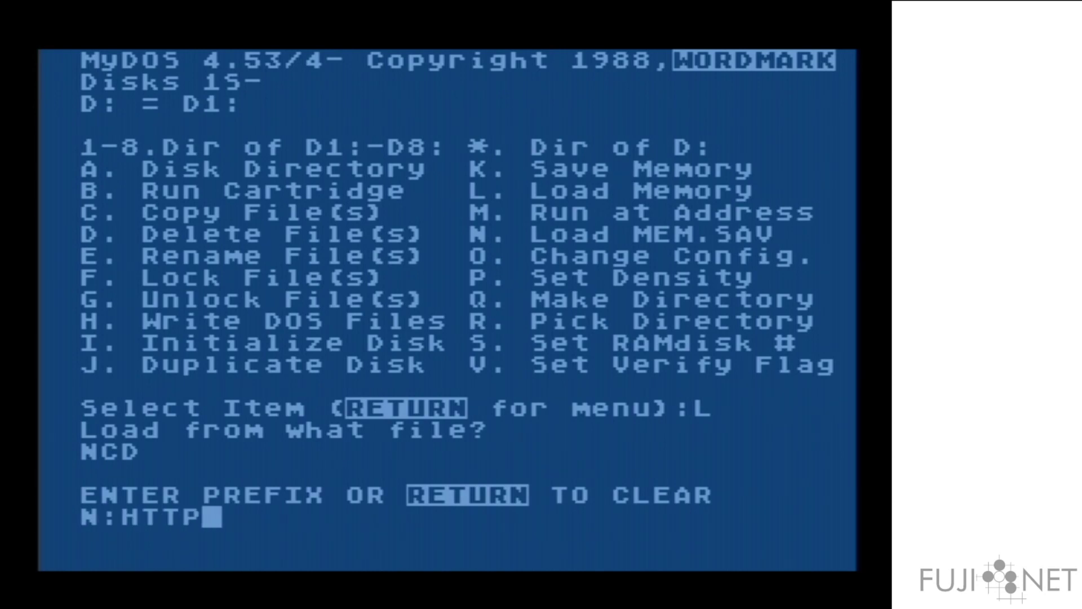
{"action": "type", "text": "://atari-"}
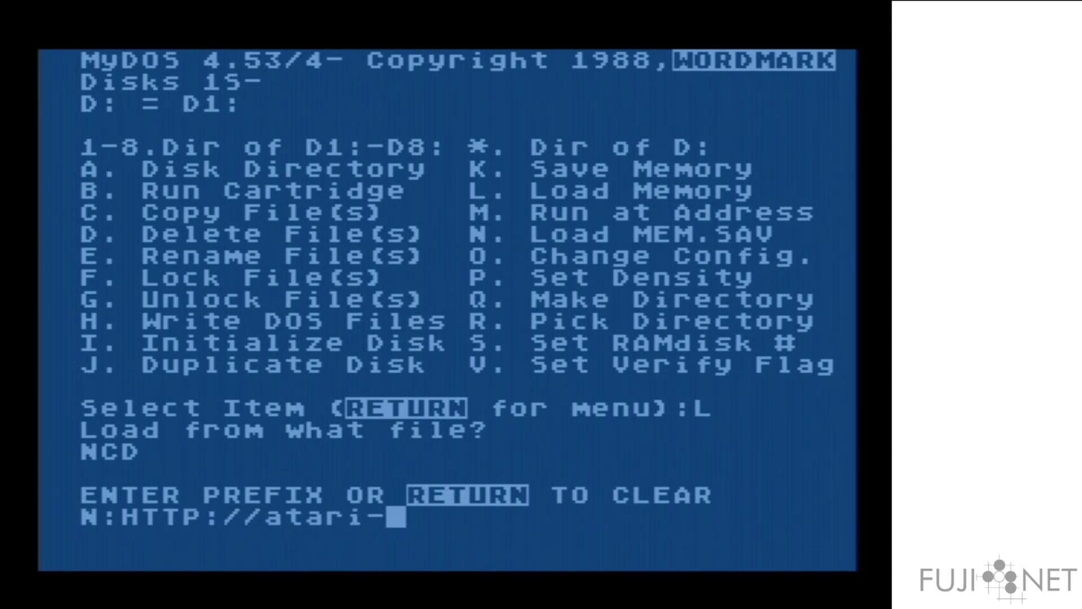
{"action": "type", "text": "apps.irata.online/"}
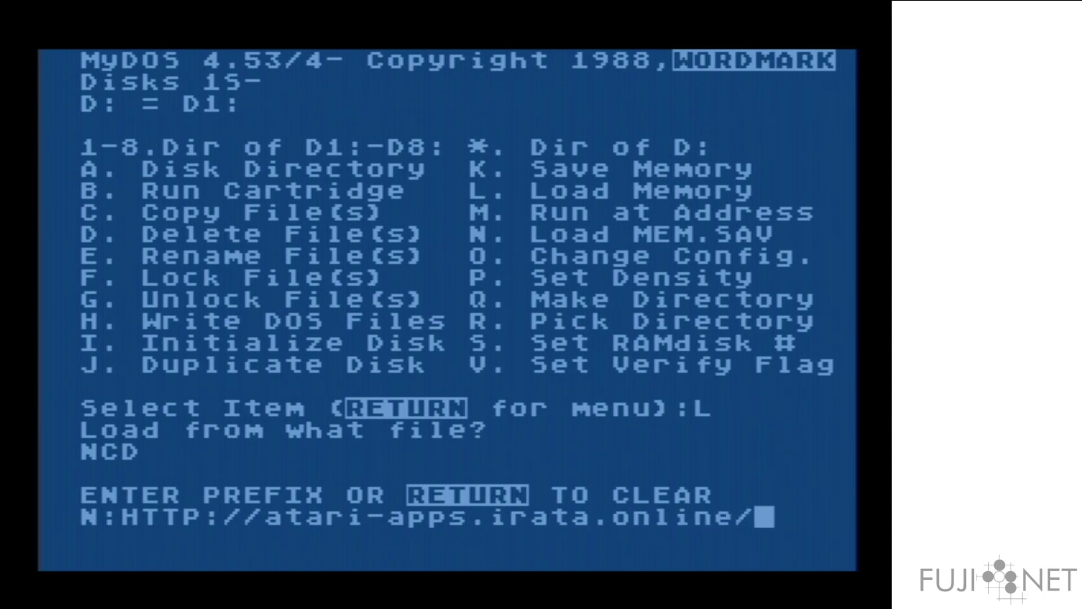
{"action": "key", "text": "Return"}
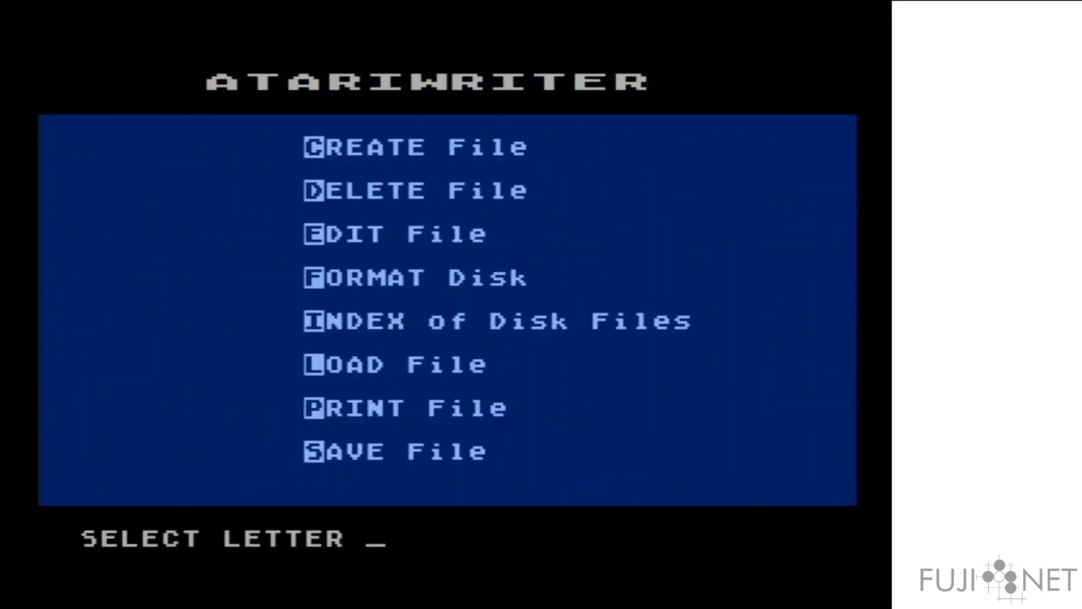
- Load N:LOREM.DOC into AtariWriter over the network
{"action": "type", "text": "lN:LOREM"}
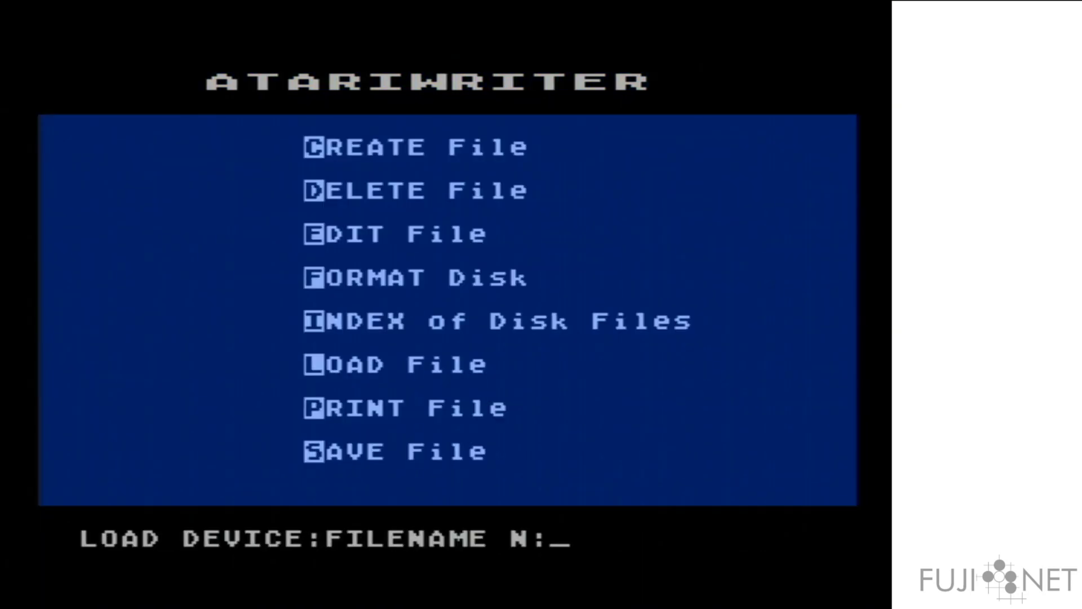
{"action": "type", "text": ".DOC"}
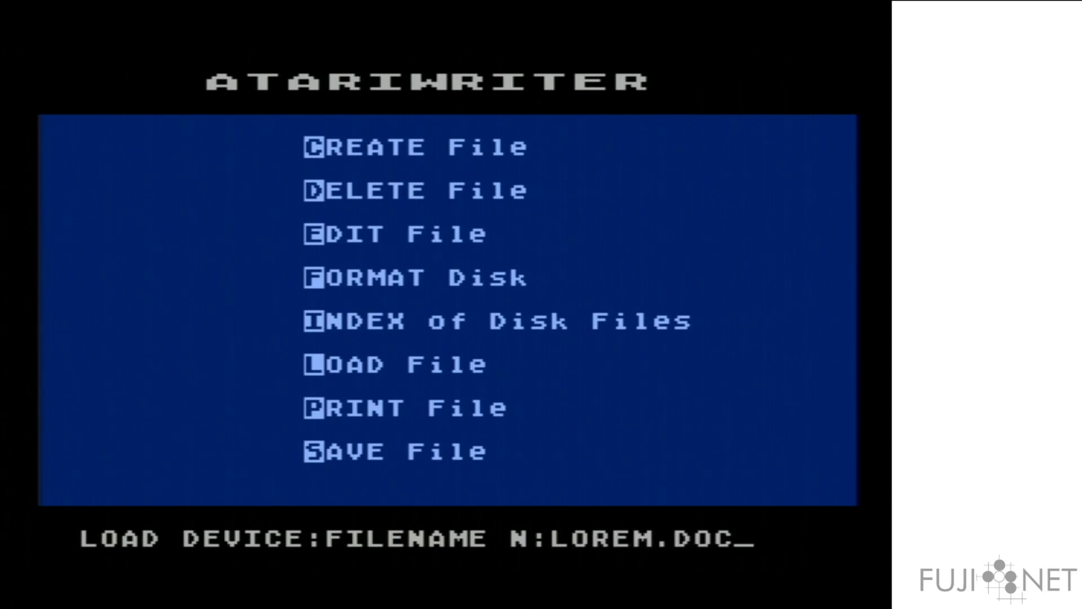
{"action": "key", "text": "Return"}
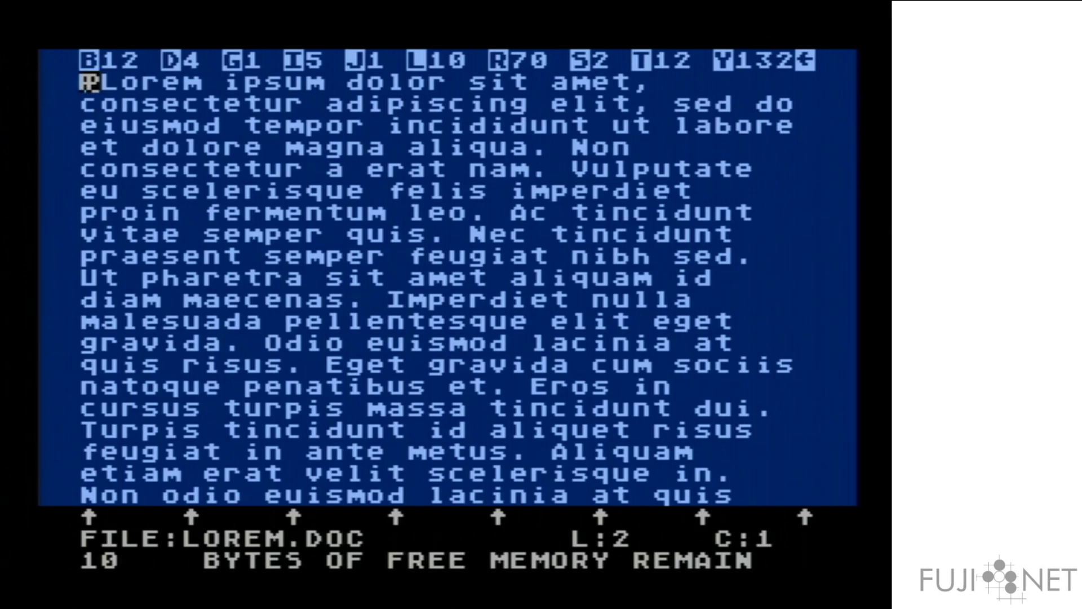
- Start printing the document from the main menu on the Atari 1027 printer
{"action": "key", "text": "Escape"}
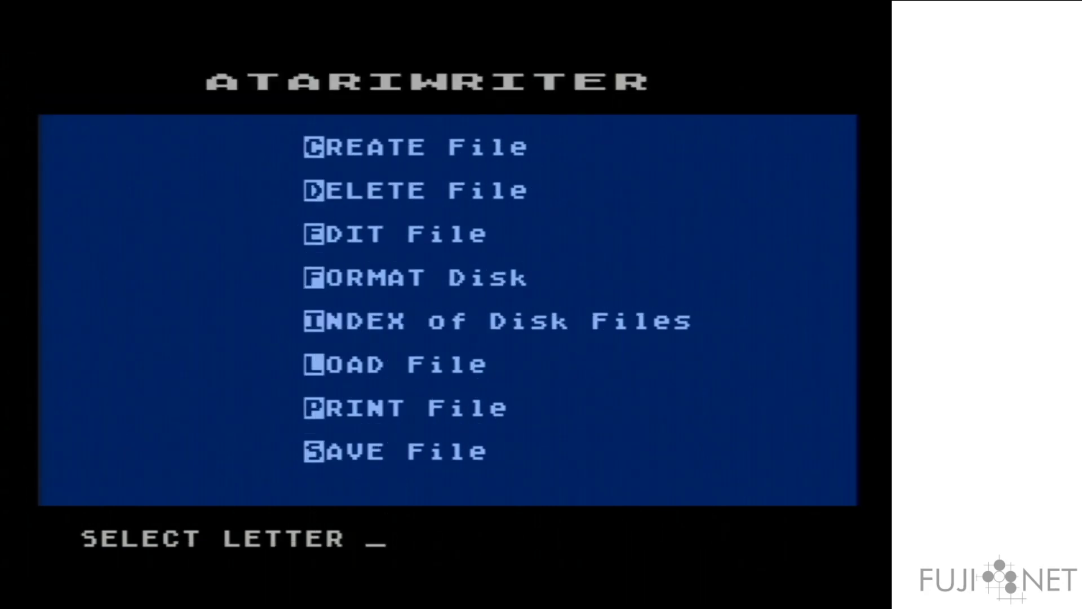
{"action": "key", "text": "p"}
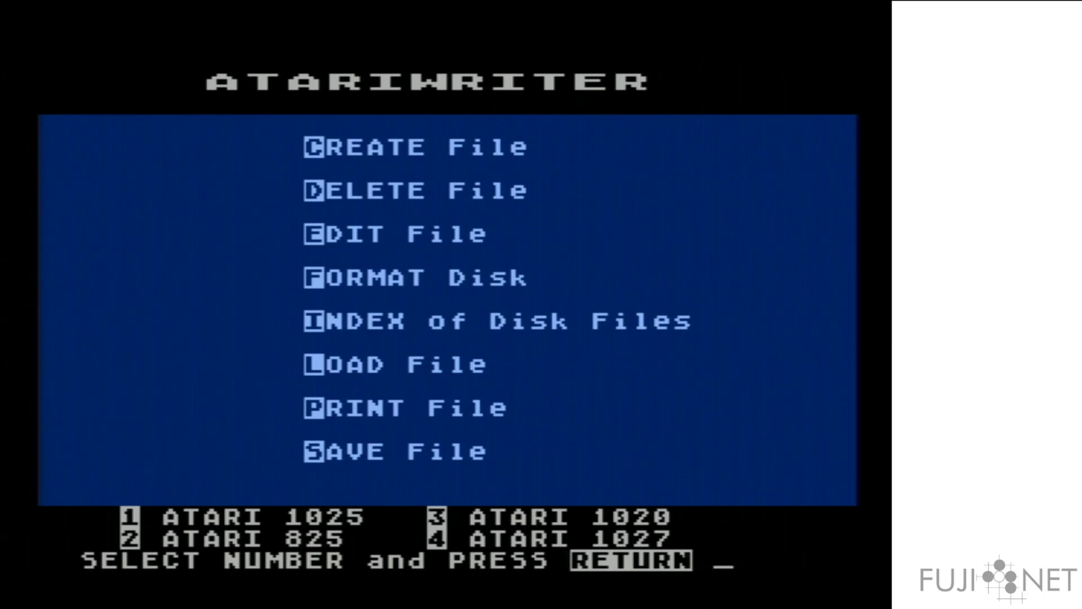
{"action": "type", "text": "4"}
{"action": "key", "text": "Return"}
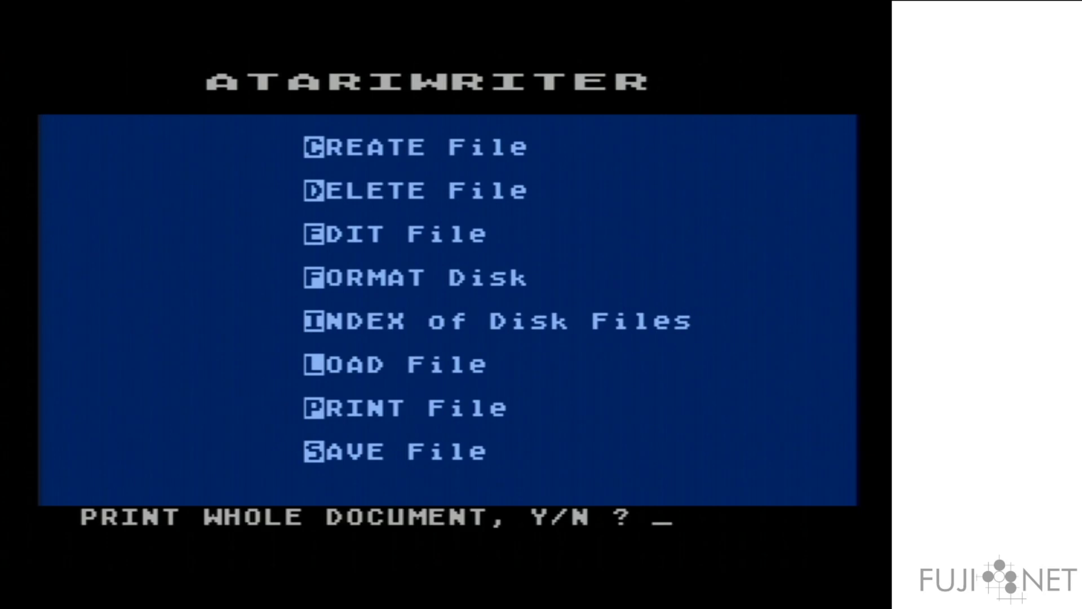
- Print only page 1 to page 1 as a single copy
{"action": "type", "text": "N"}
{"action": "key", "text": "Return"}
{"action": "type", "text": "1"}
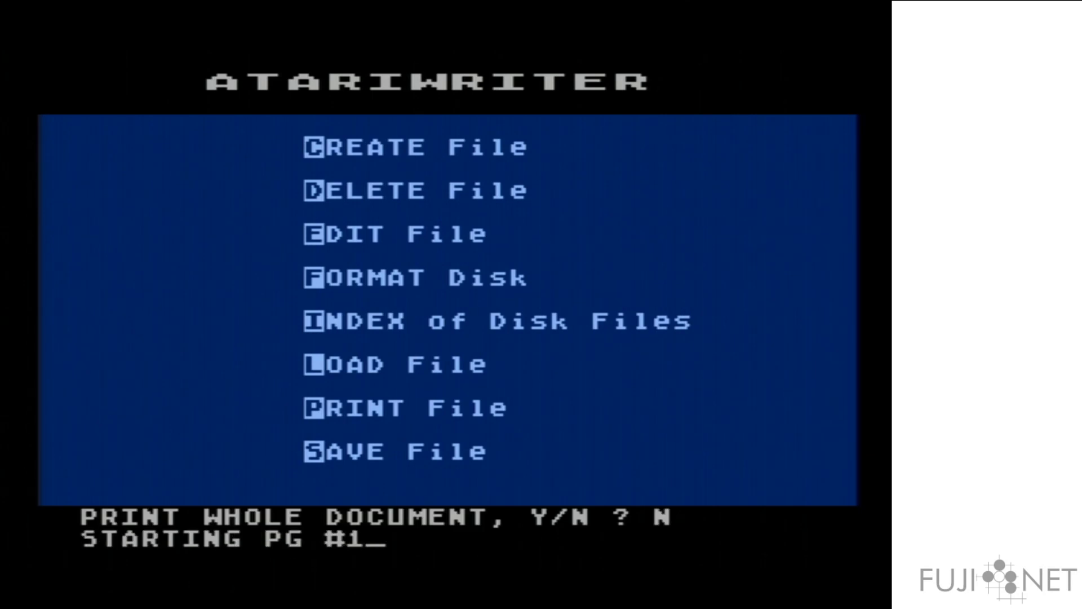
{"action": "key", "text": "Return"}
{"action": "type", "text": "1"}
{"action": "key", "text": "Return"}
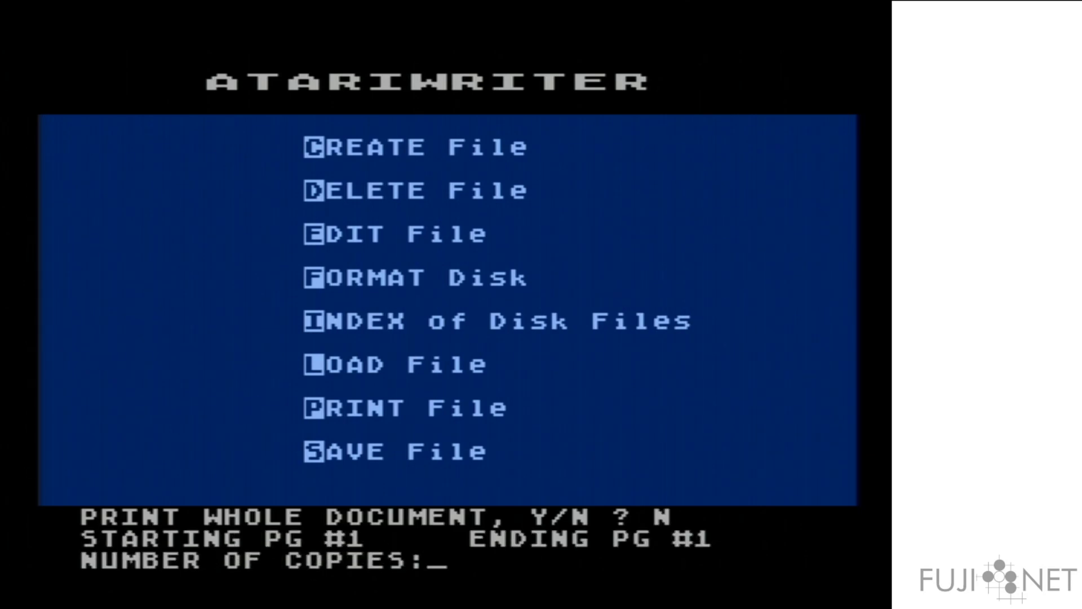
{"action": "type", "text": "1"}
{"action": "key", "text": "Return"}
{"action": "key", "text": "Return"}
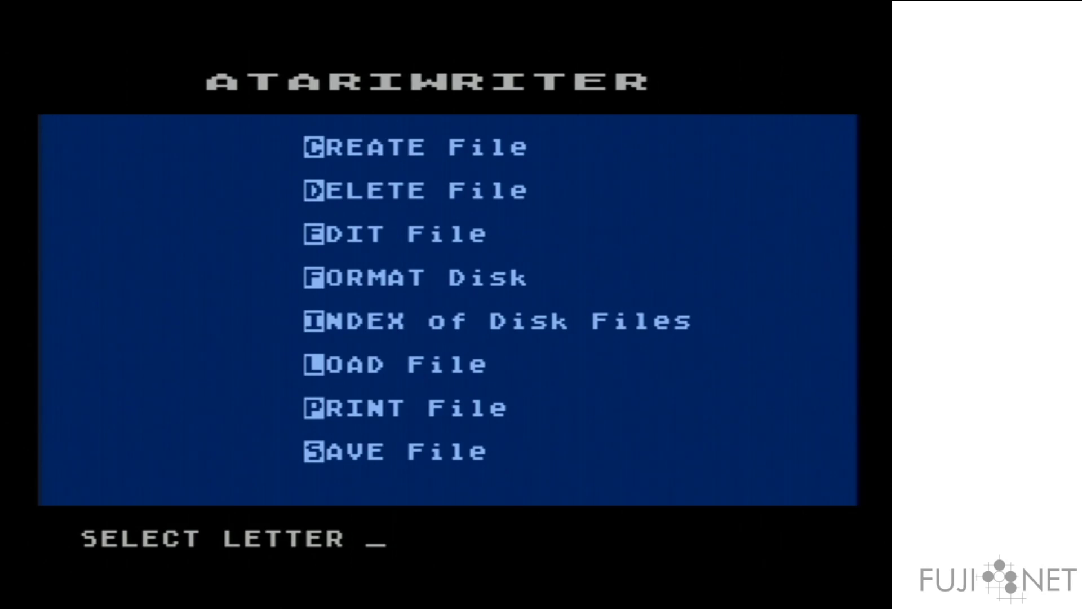
- Switch the browser to the FujiNet web admin status page
{"action": "scroll", "coordinate": [671, 71], "scroll_direction": "down", "scroll_amount": 5}
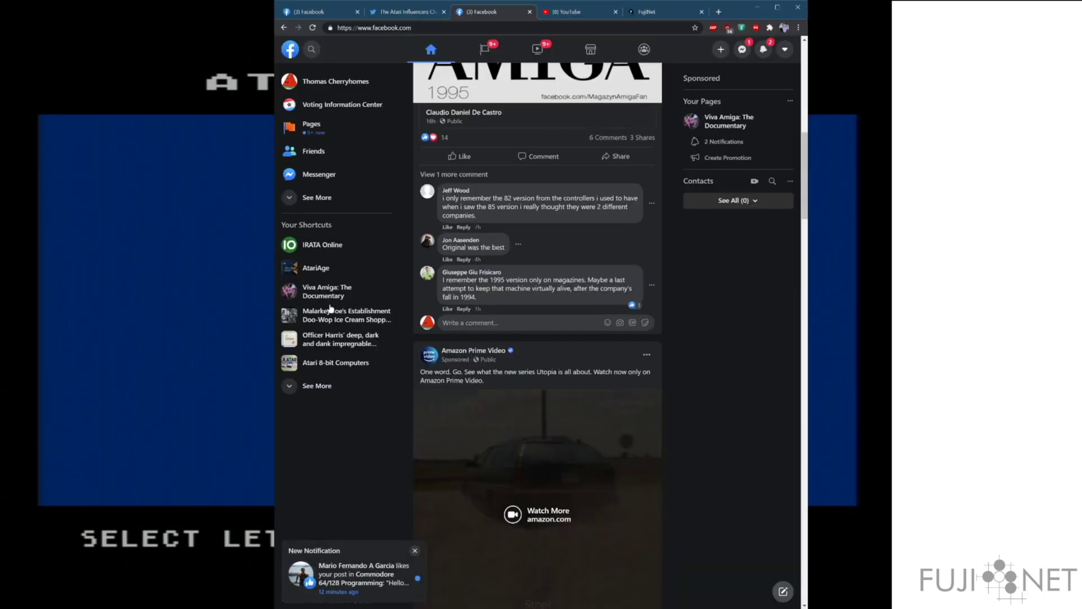
{"action": "left_click", "coordinate": [644, 13]}
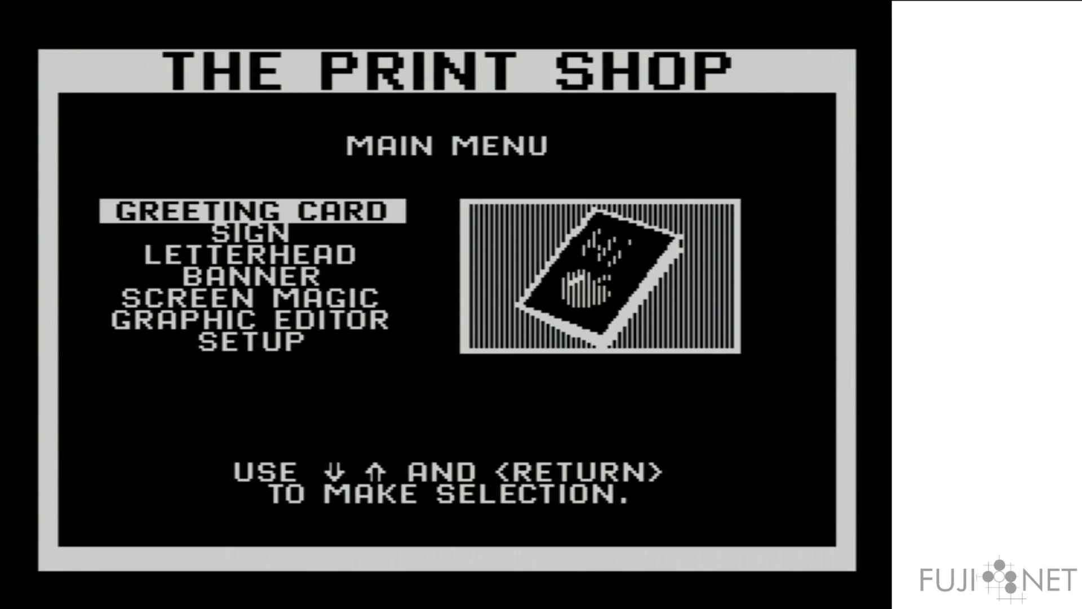
- Start a sign with the Hearts border and a large Heart graphic
{"action": "key", "text": "Down"}
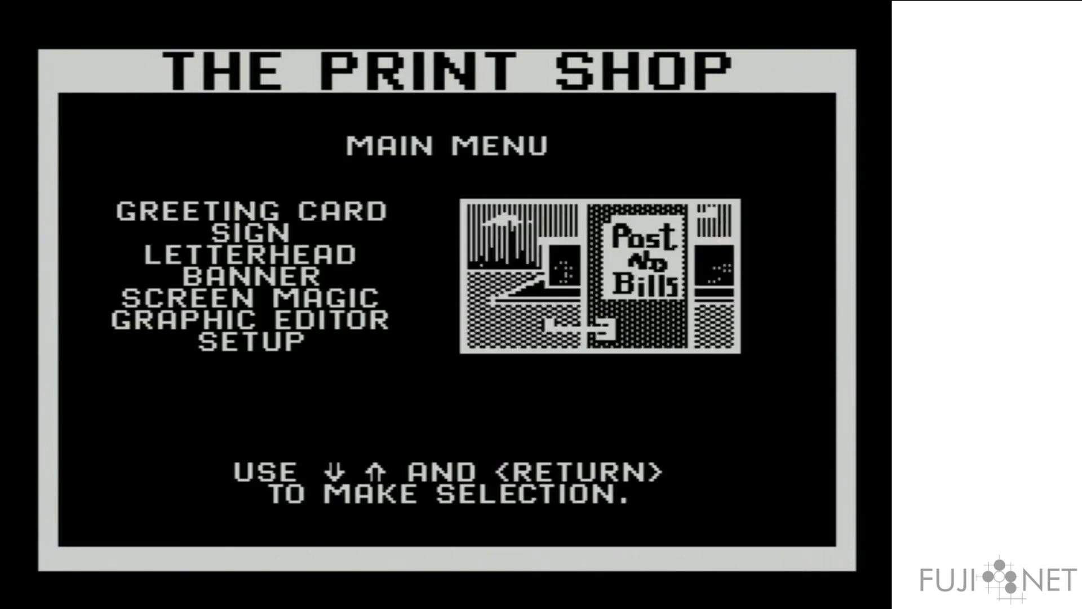
{"action": "key", "text": "Return"}
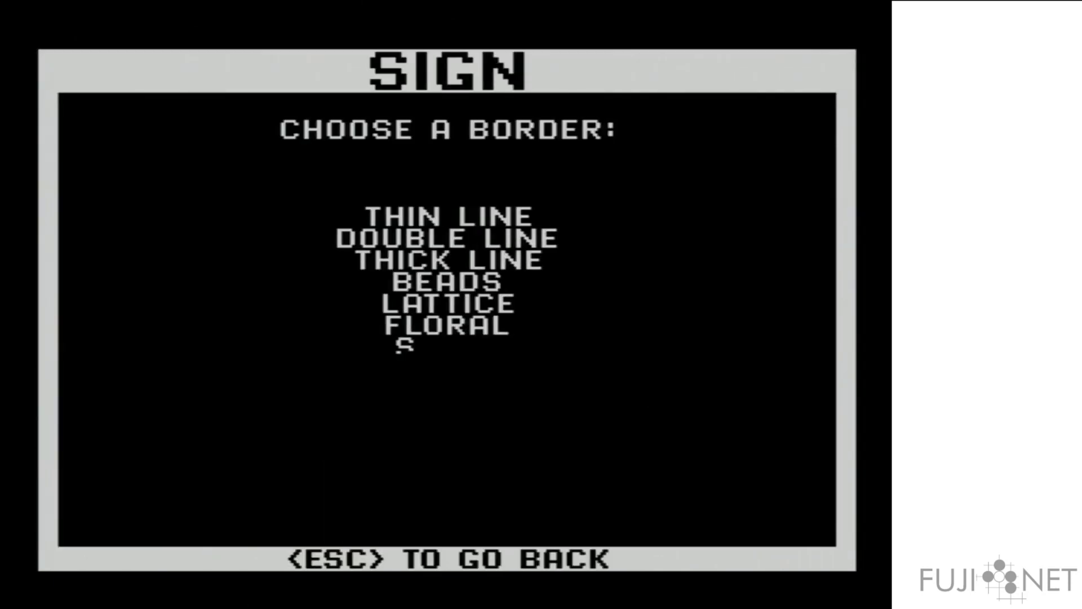
{"action": "key", "text": "Down"}
{"action": "key", "text": "Down"}
{"action": "key", "text": "Down"}
{"action": "key", "text": "Down"}
{"action": "key", "text": "Down"}
{"action": "key", "text": "Down"}
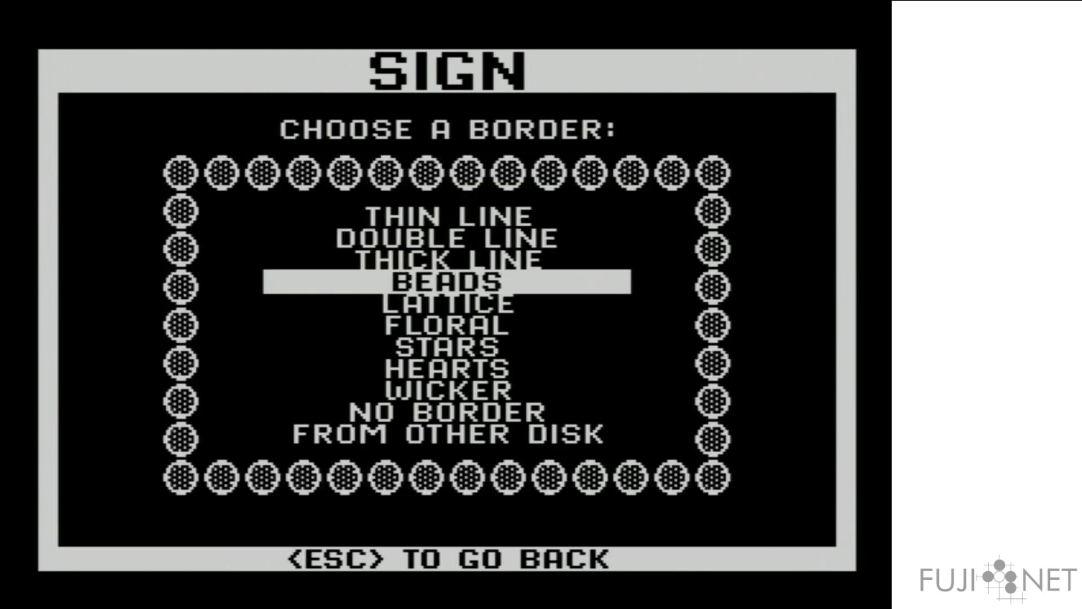
{"action": "key", "text": "Return"}
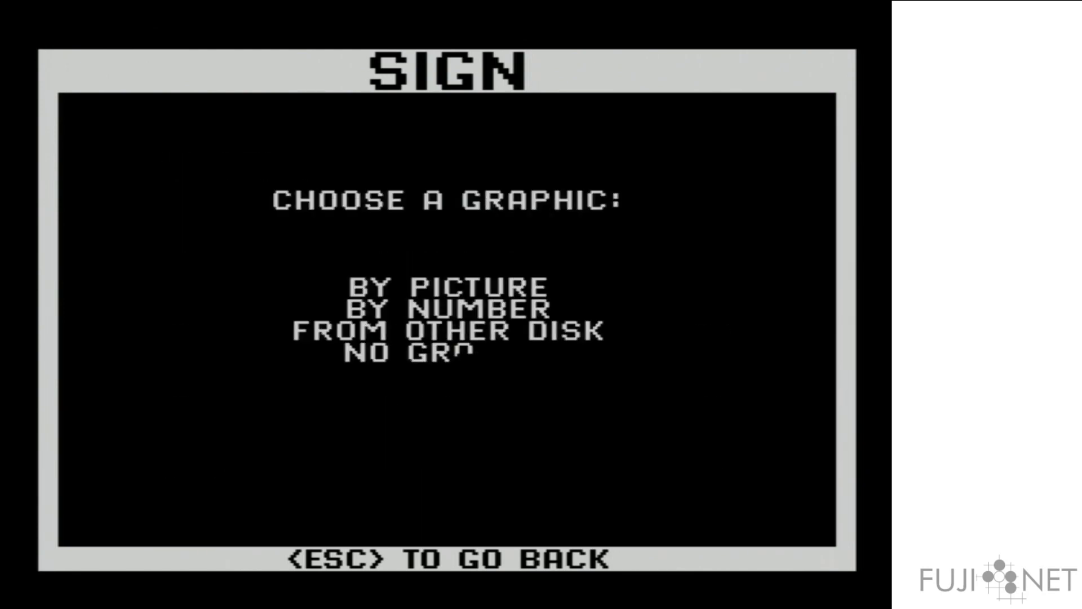
{"action": "key", "text": "Return"}
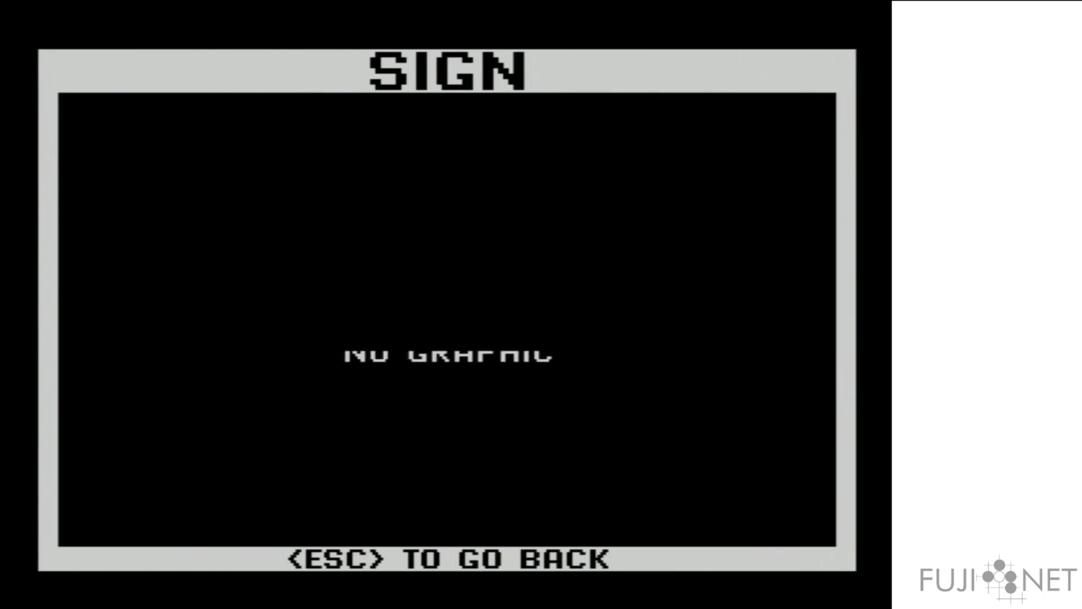
{"action": "key", "text": "Down"}
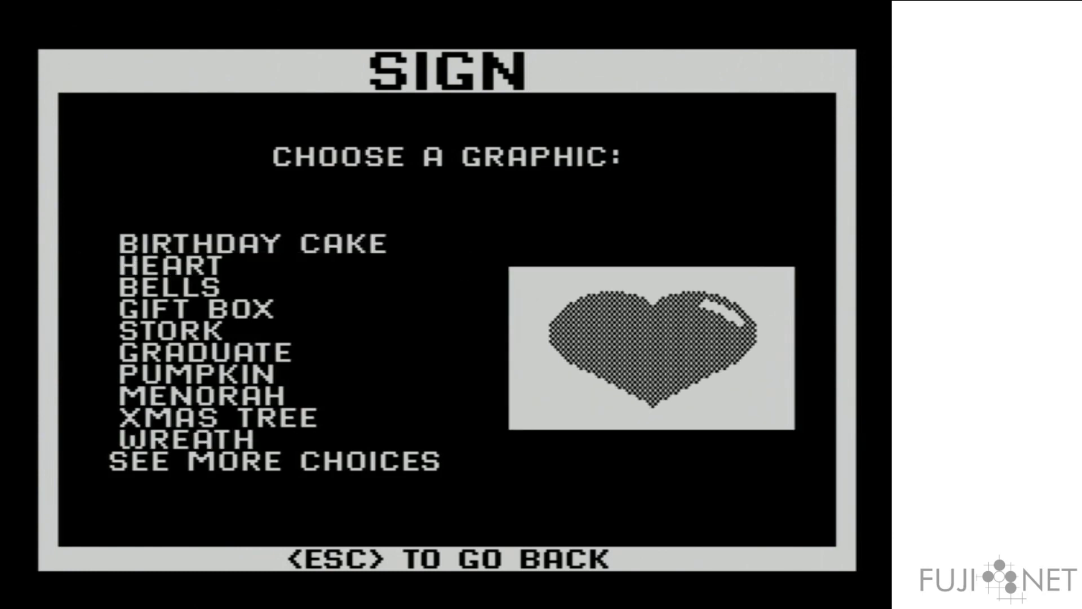
{"action": "key", "text": "Return"}
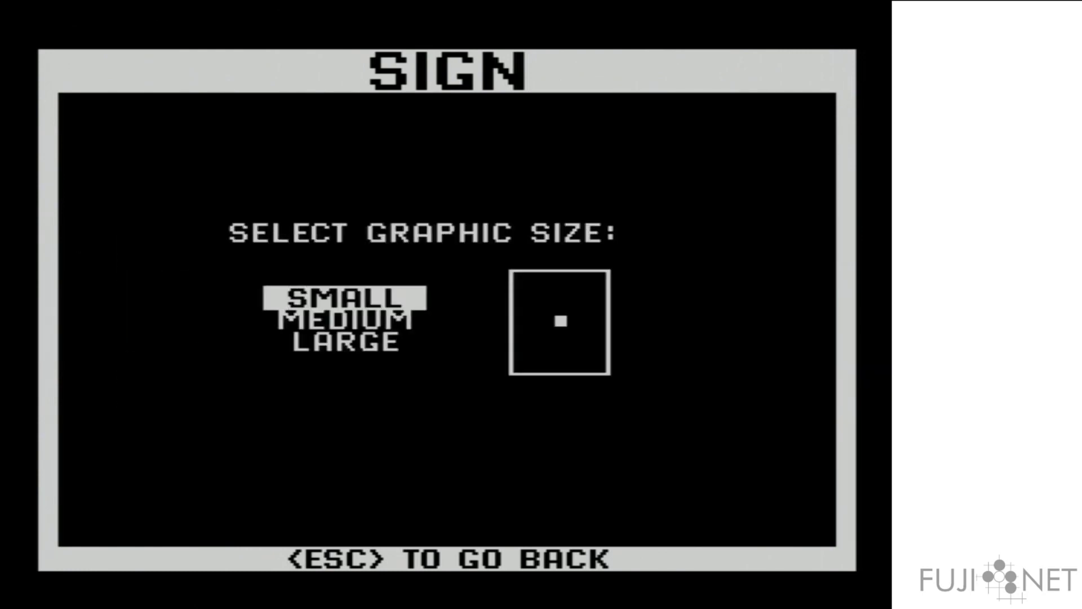
{"action": "key", "text": "Down"}
{"action": "key", "text": "Down"}
{"action": "key", "text": "Return"}
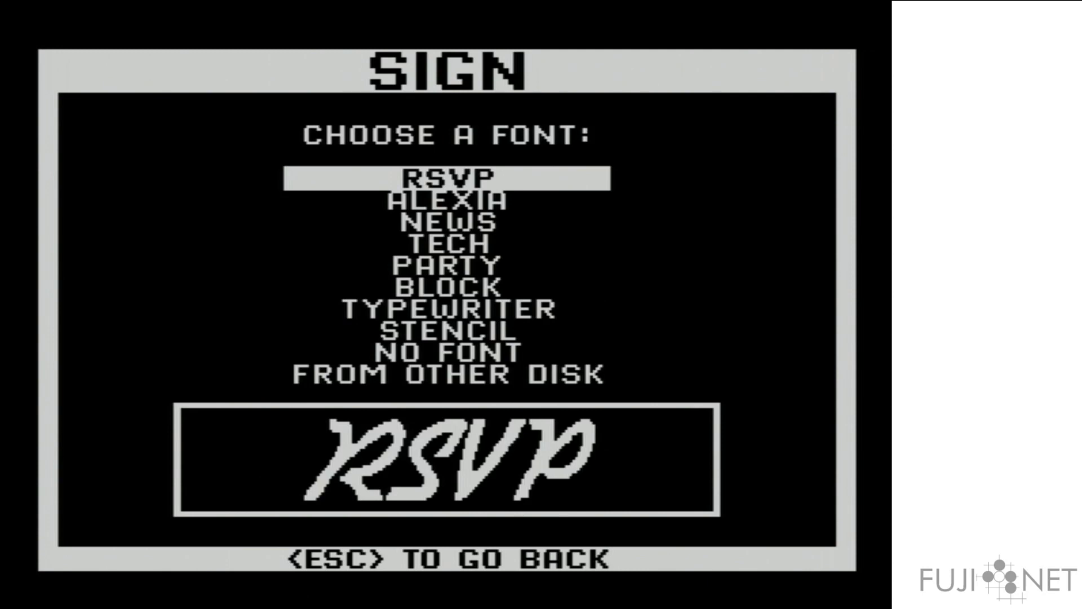
- Choose the TECH font and enter the message WE LOVE FUJINET for printing
{"action": "key", "text": "Down"}
{"action": "key", "text": "Down"}
{"action": "key", "text": "Down"}
{"action": "key", "text": "Return"}
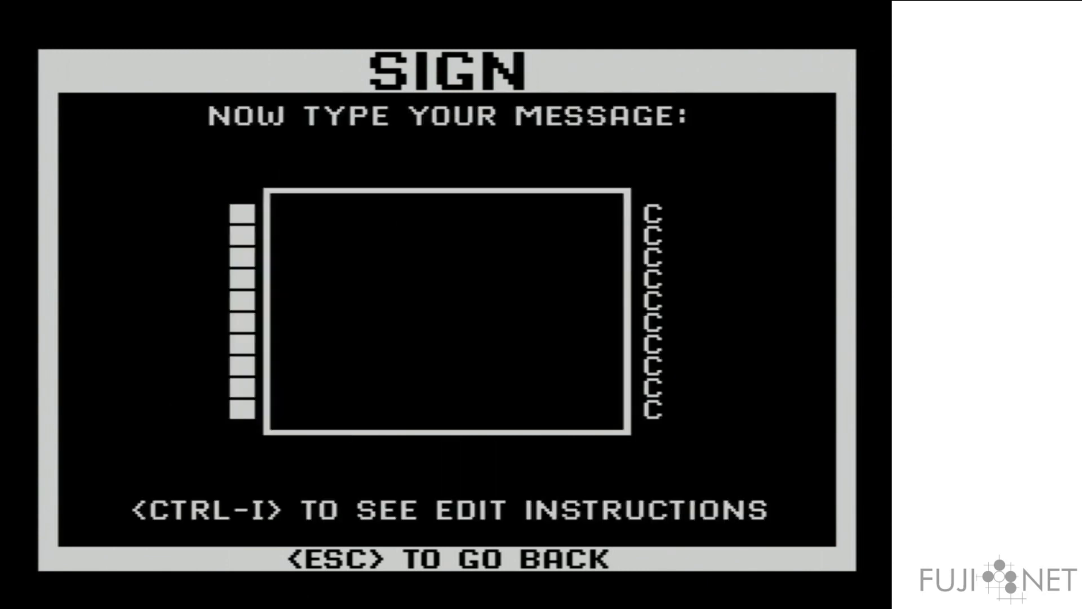
{"action": "type", "text": "WE LOVE "}
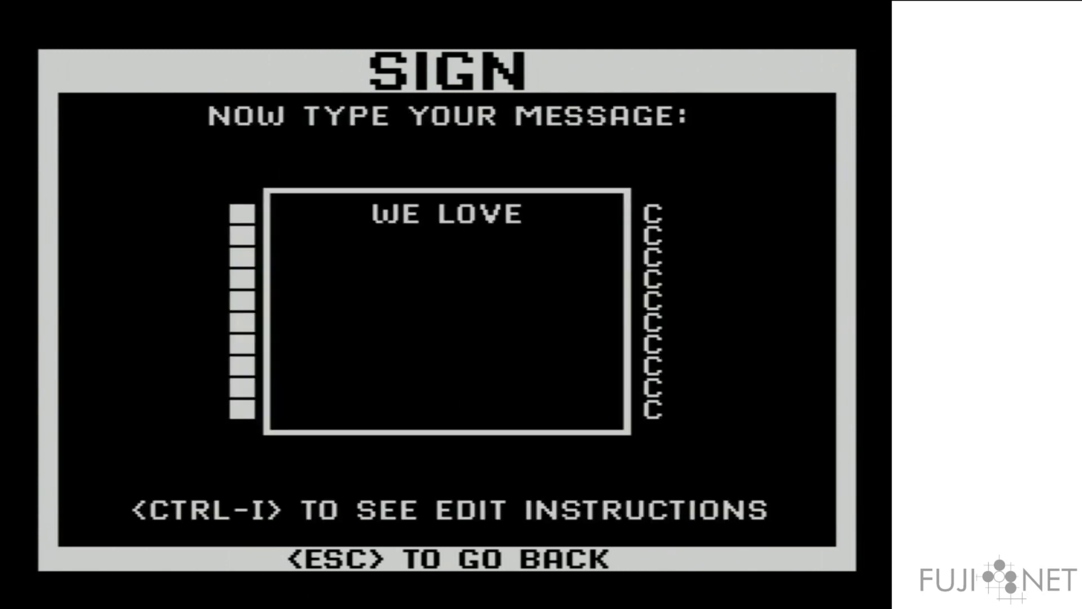
{"action": "type", "text": "FUJINET"}
{"action": "key", "text": "Return"}
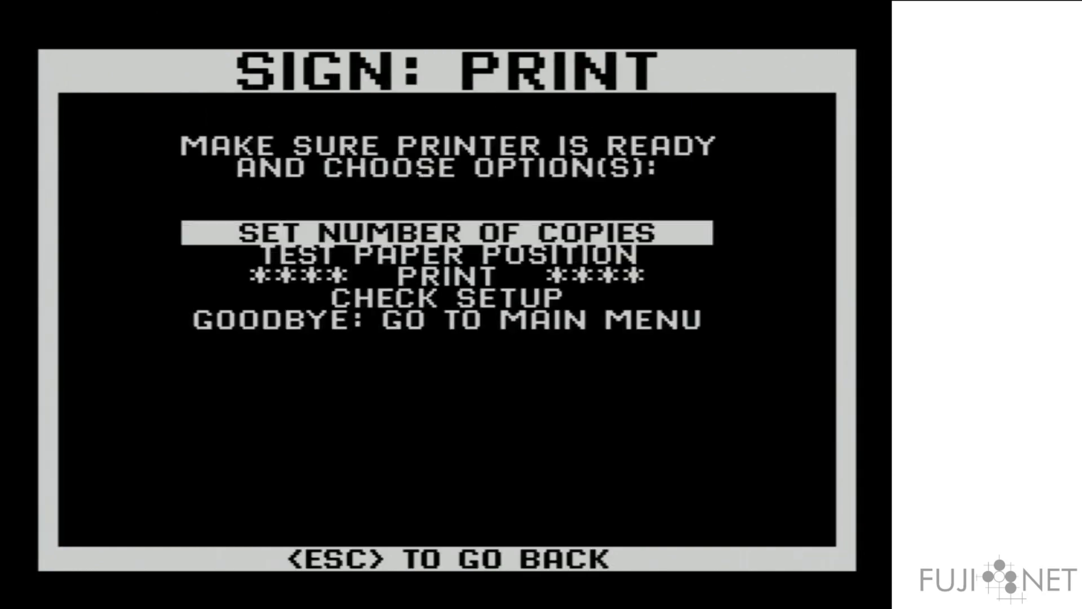
{"action": "key", "text": "Down"}
{"action": "key", "text": "Down"}
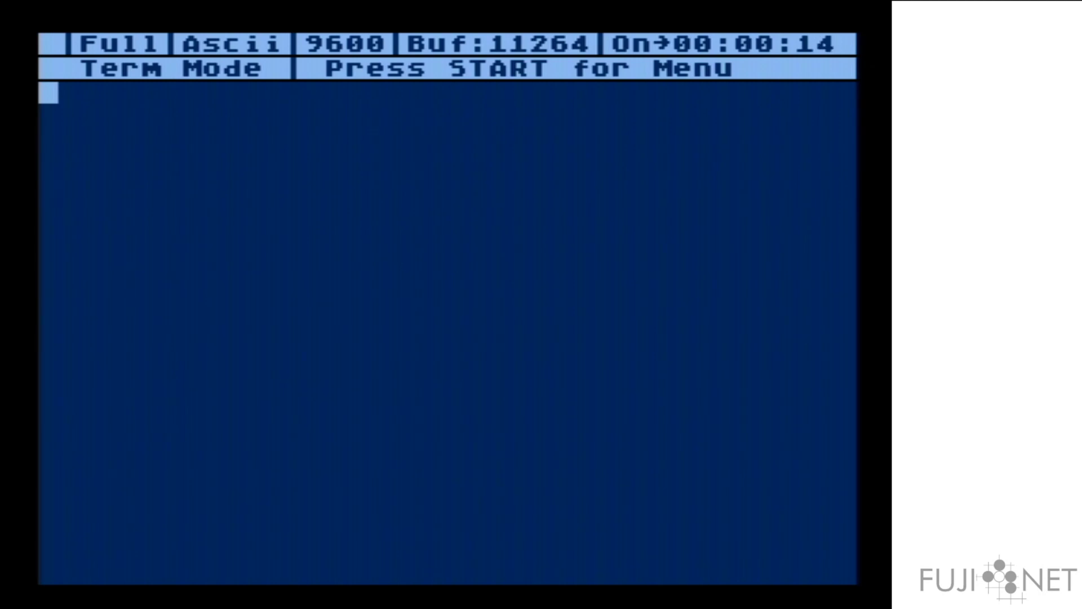
- Dial bbs.fozztexx.net and log in as VISITOR, accepting default terminal settings
{"action": "type", "text": "atdt"}
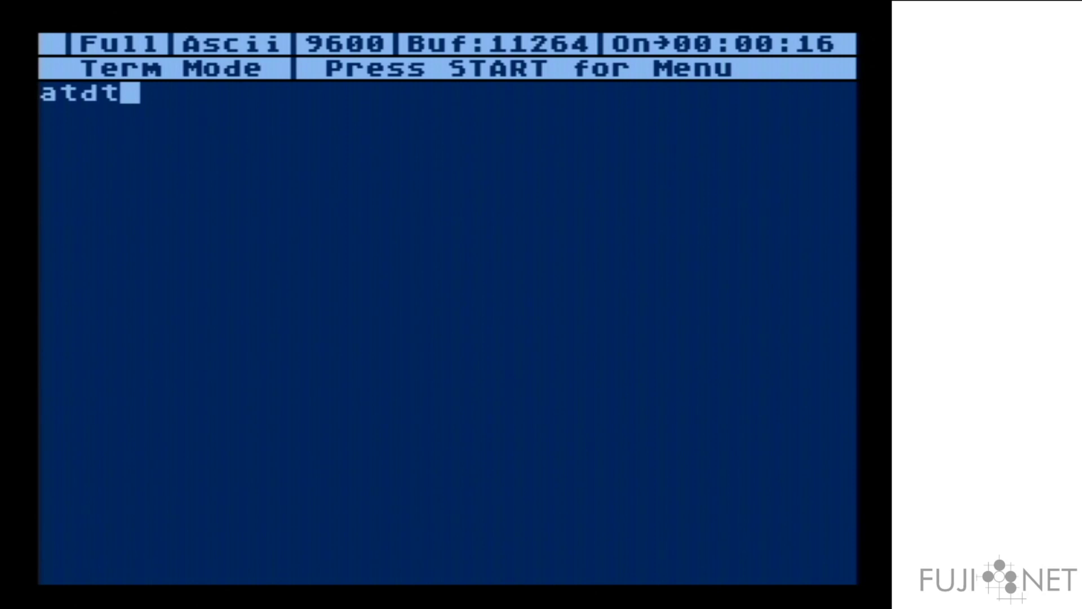
{"action": "type", "text": "bbs."}
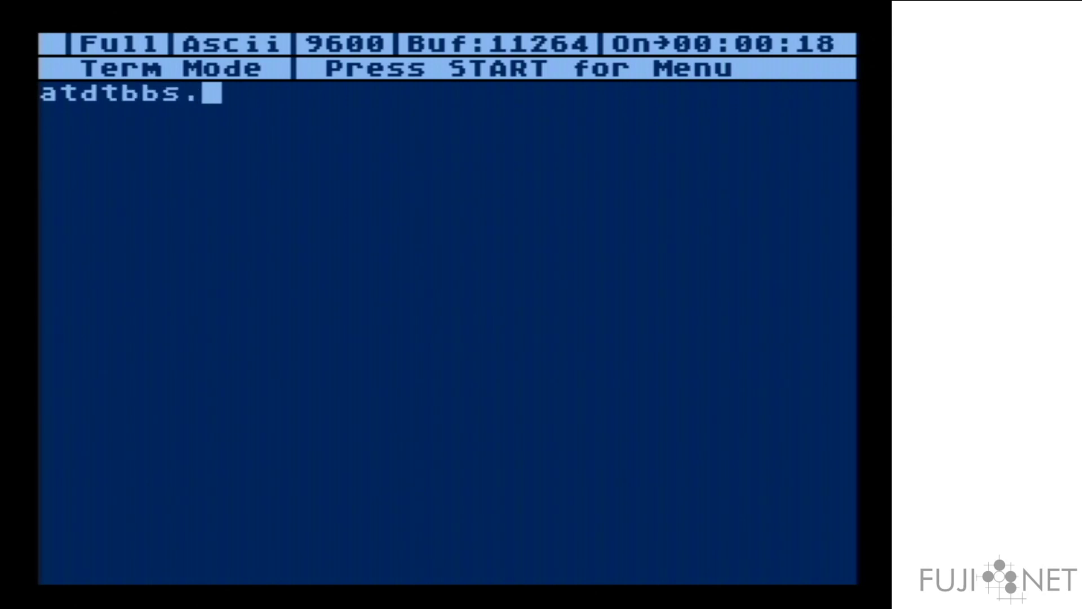
{"action": "type", "text": "fozztexx"}
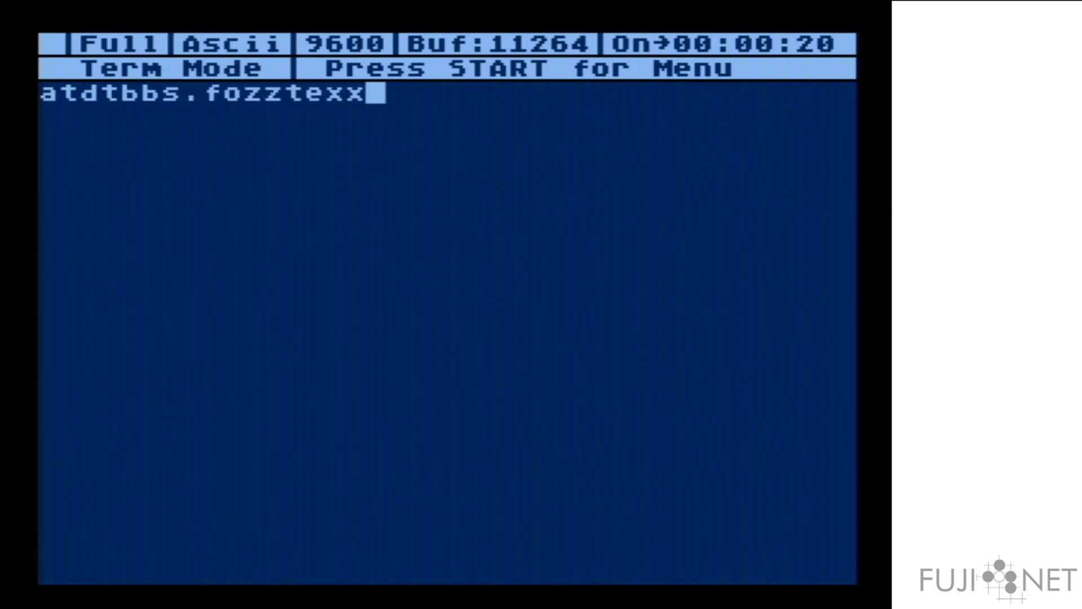
{"action": "type", "text": ".net"}
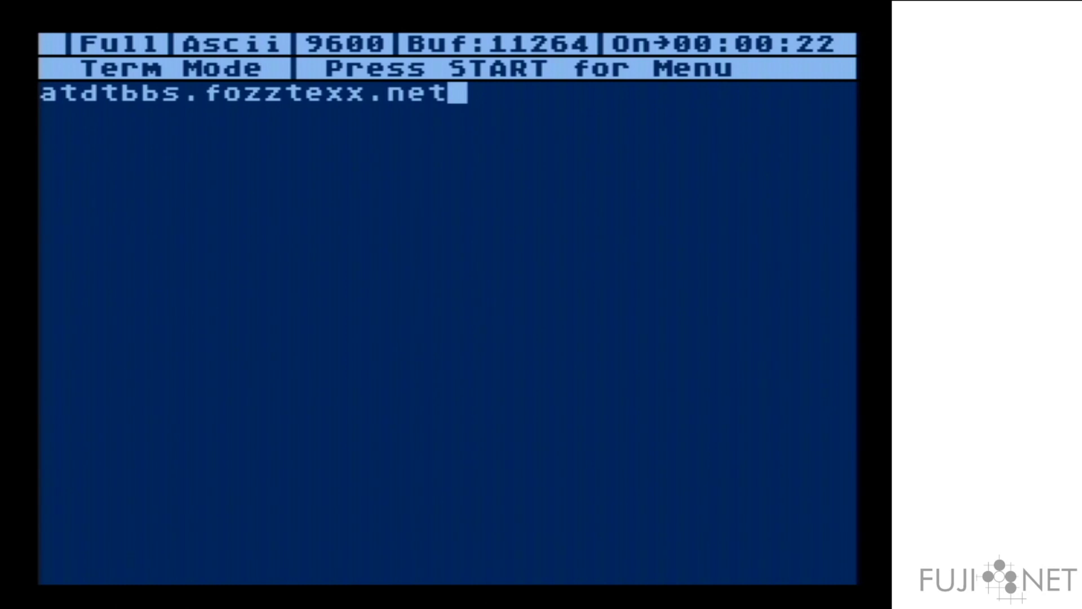
{"action": "key", "text": "Return"}
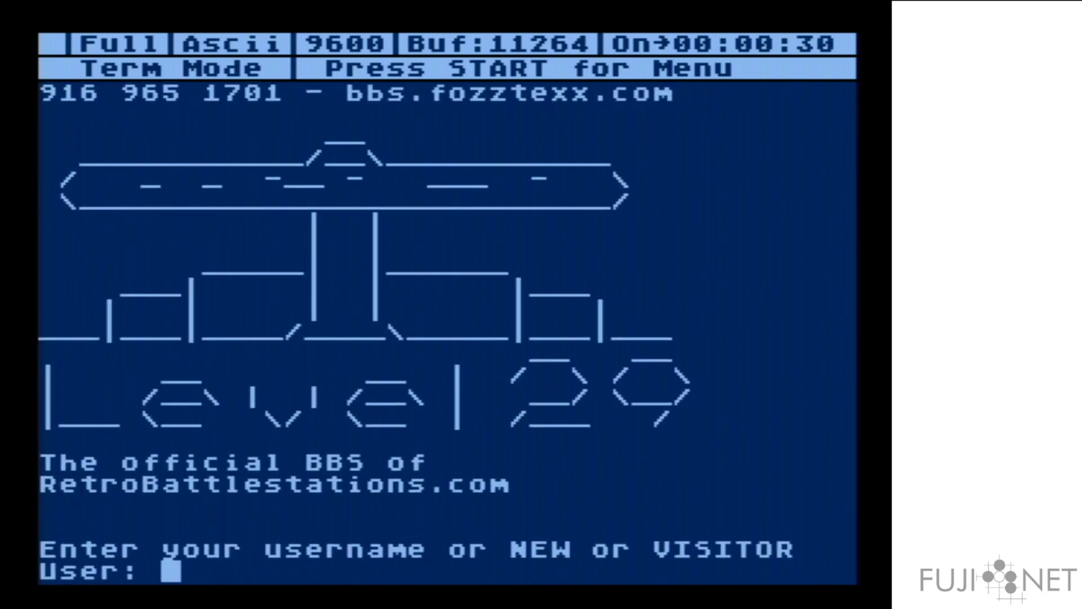
{"action": "type", "text": "VISITO"}
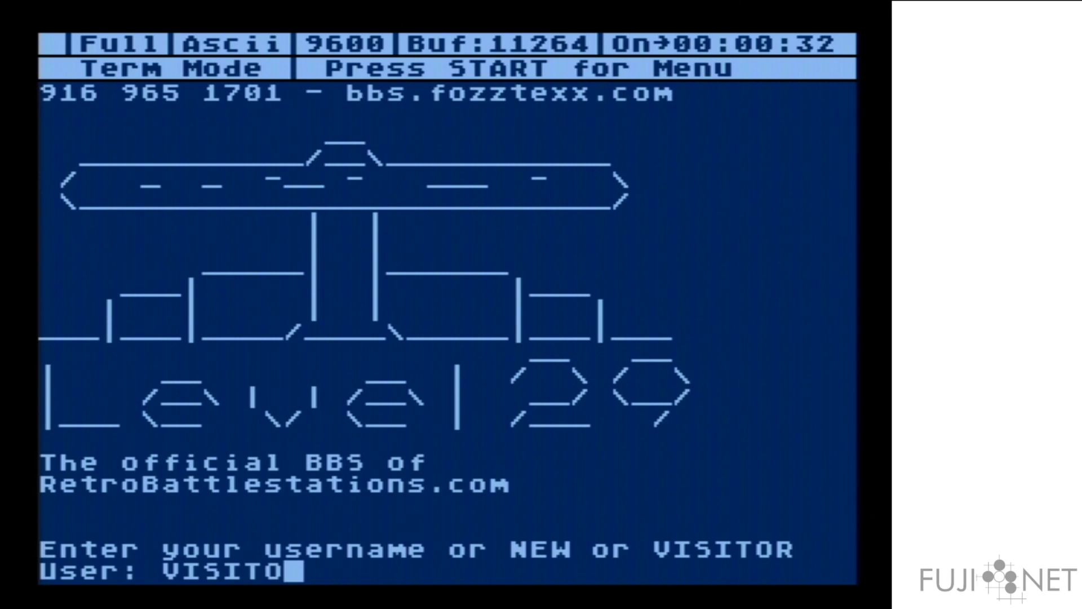
{"action": "type", "text": "R"}
{"action": "key", "text": "Return"}
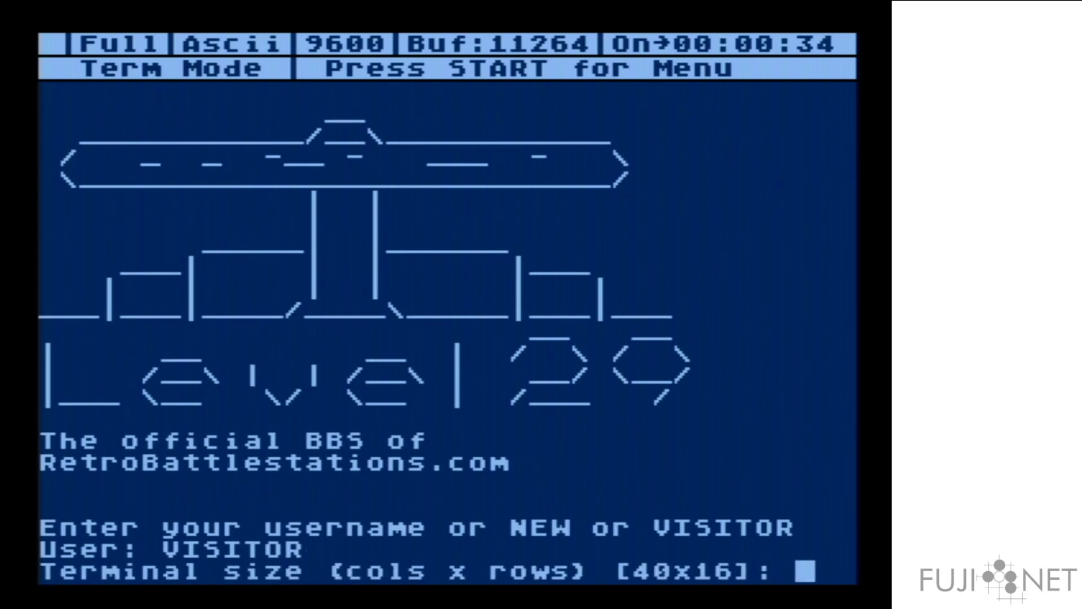
{"action": "key", "text": "Return"}
{"action": "key", "text": "Return"}
{"action": "key", "text": "Return"}
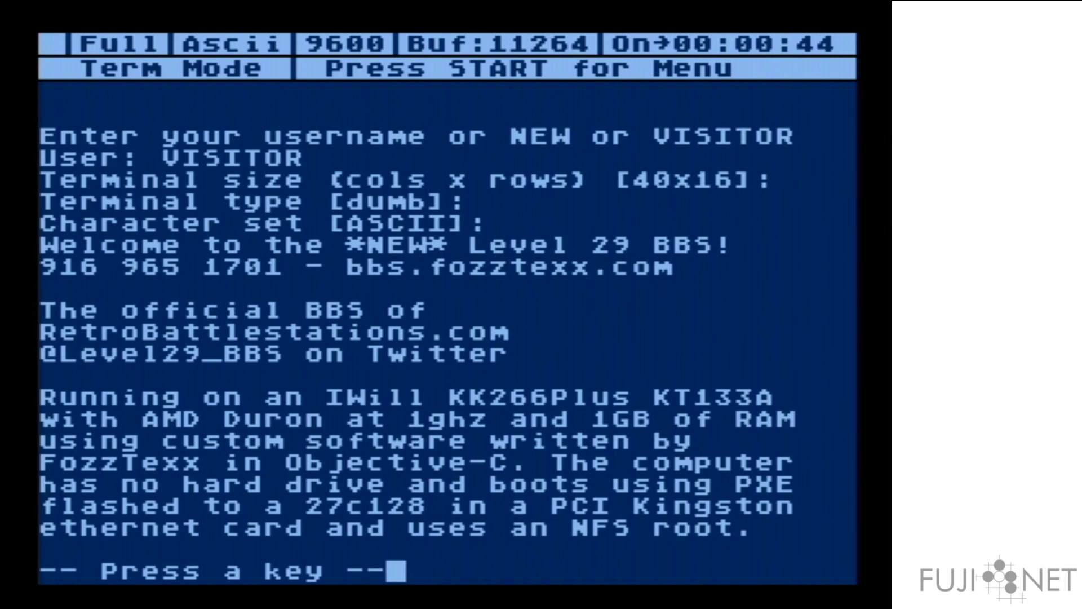
{"action": "key", "text": "Return"}
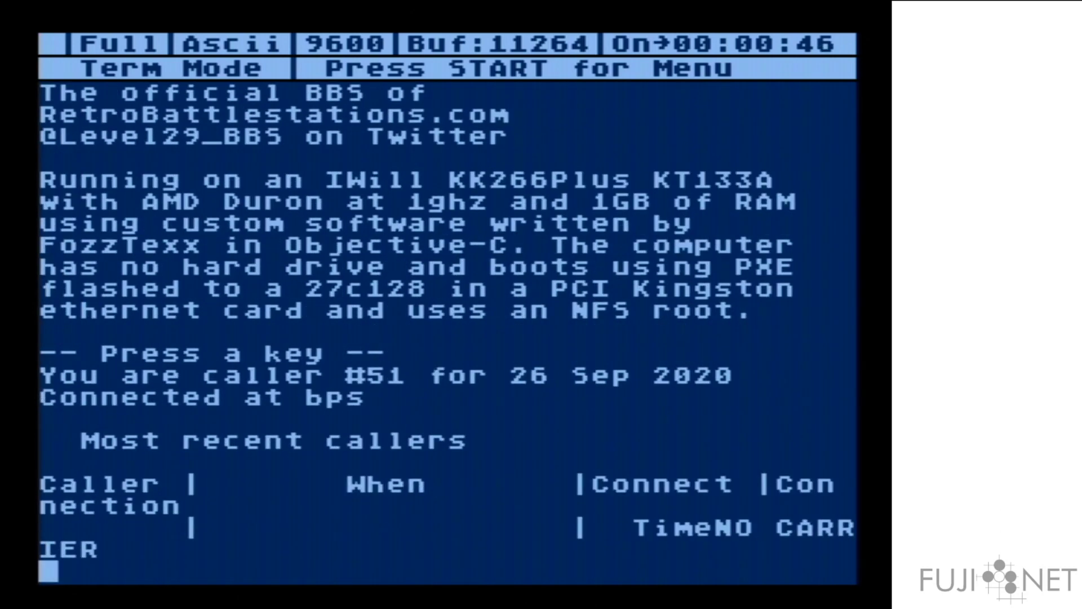
- Hang up with ATH, then set the modem to listen on port 6502
{"action": "type", "text": "ath"}
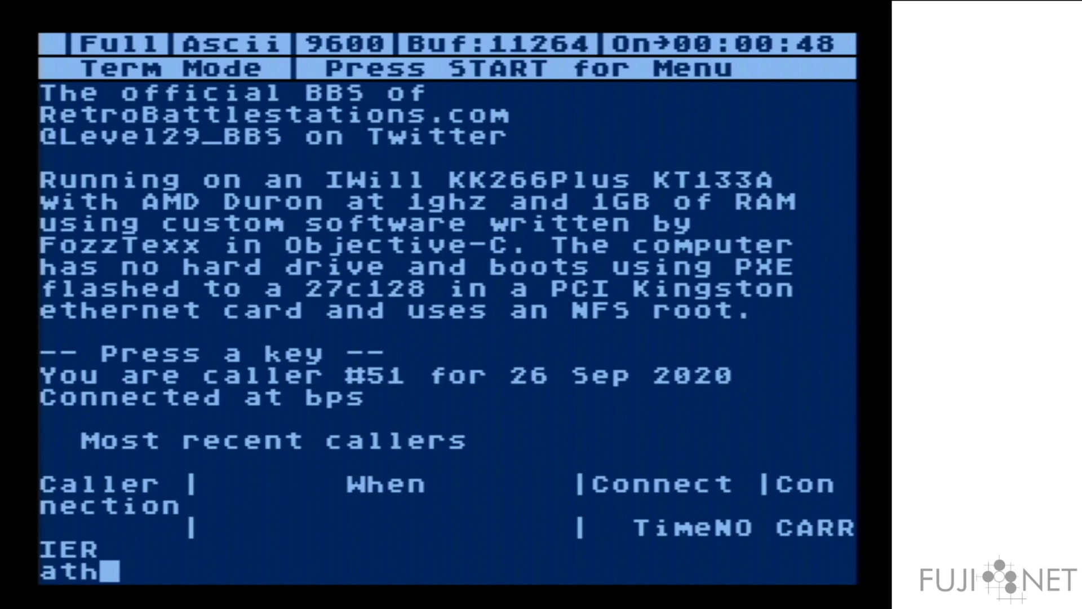
{"action": "key", "text": "Return"}
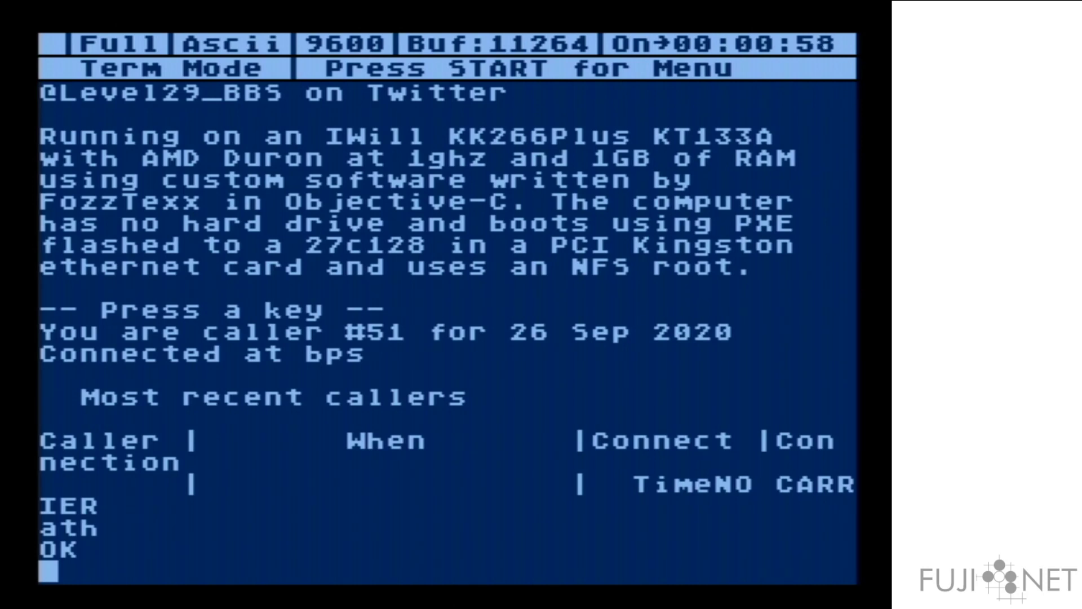
{"action": "type", "text": "atdt"}
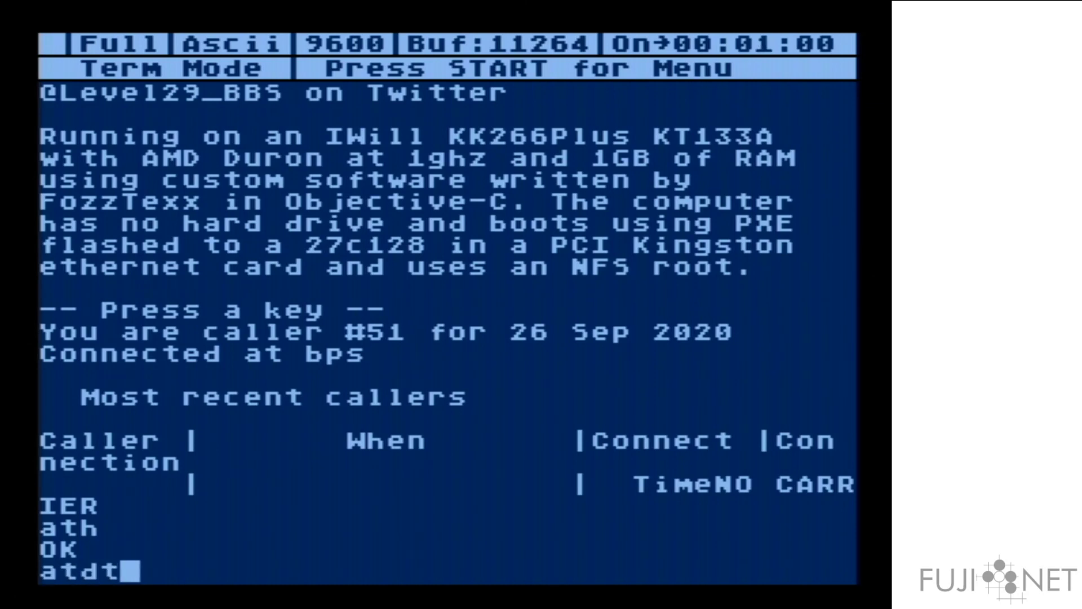
{"action": "key", "text": "BackSpace"}
{"action": "key", "text": "BackSpace"}
{"action": "type", "text": "port"}
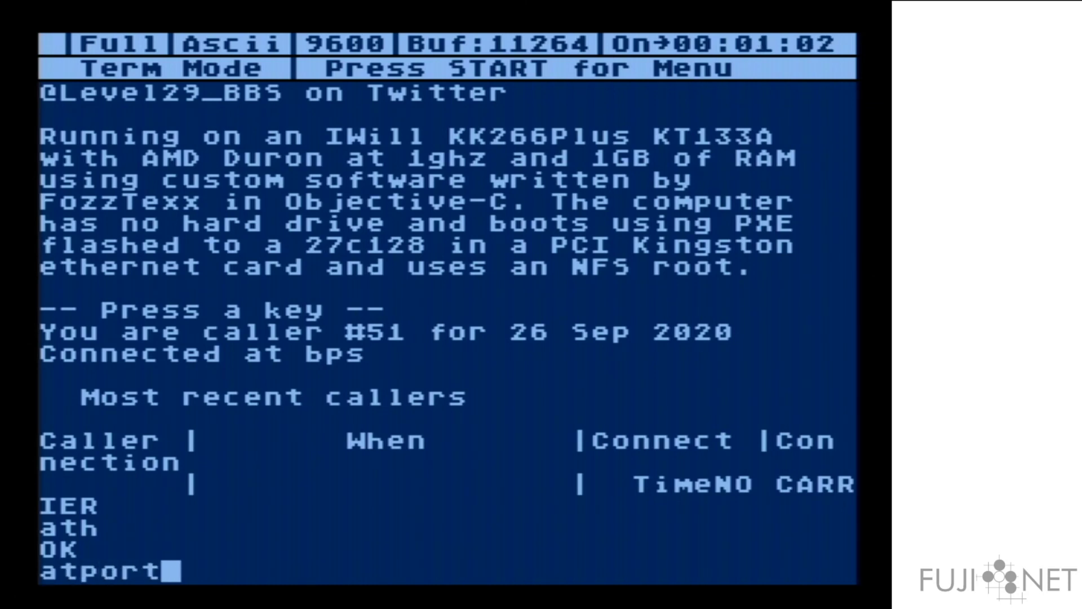
{"action": "type", "text": "6502"}
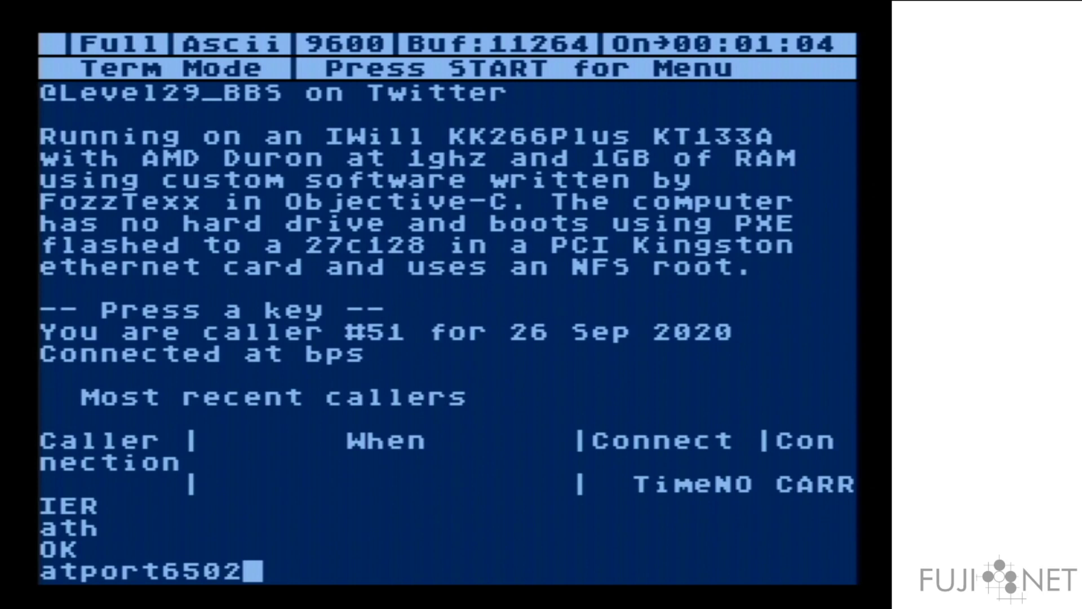
{"action": "key", "text": "Return"}
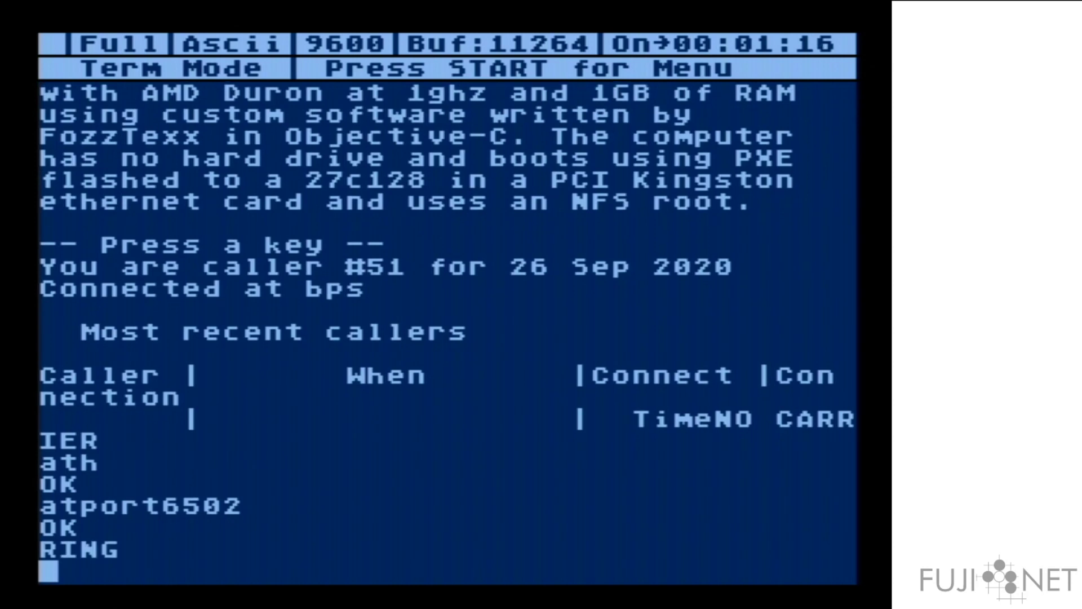
- Answer the ringing call with the ATA command
{"action": "type", "text": "ata"}
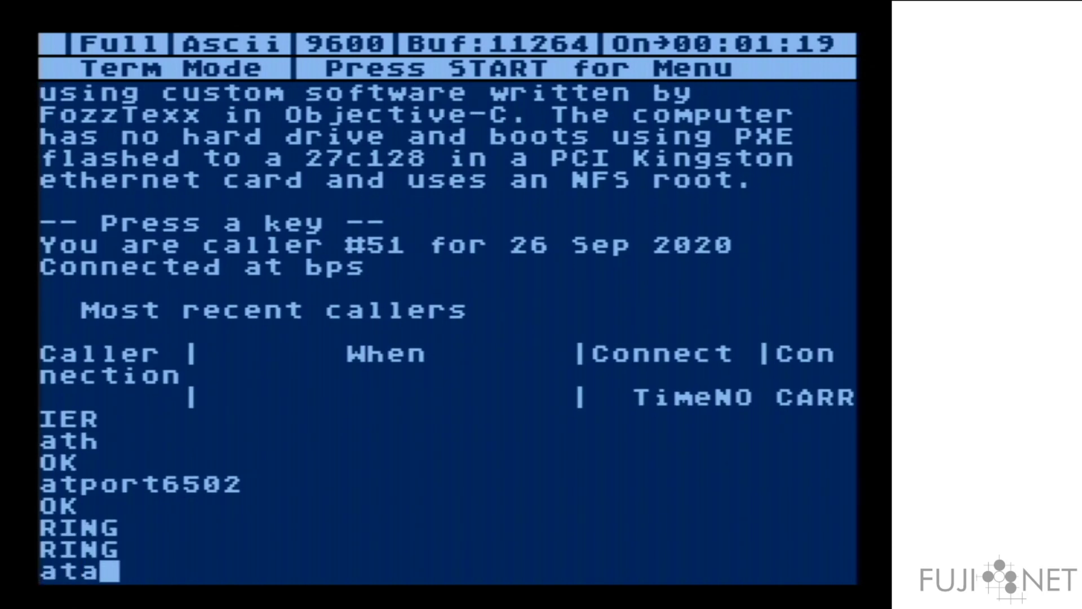
{"action": "key", "text": "Return"}
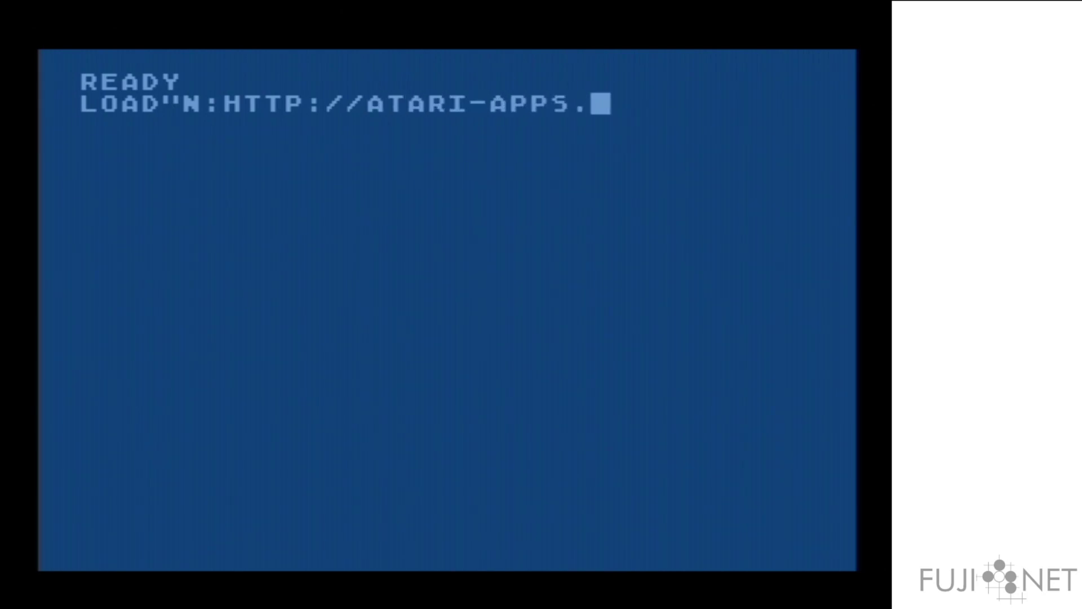
{"action": "type", "text": "IRATA.ONLNE"}
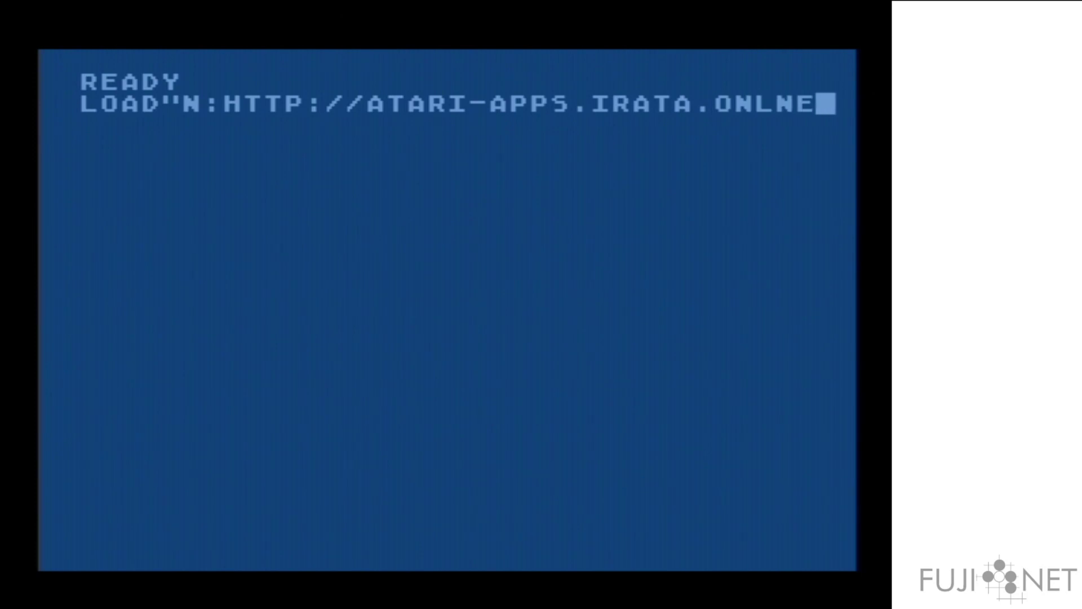
{"action": "key", "text": "BackSpace"}
{"action": "key", "text": "BackSpace"}
{"action": "type", "text": "INE/BLACK"}
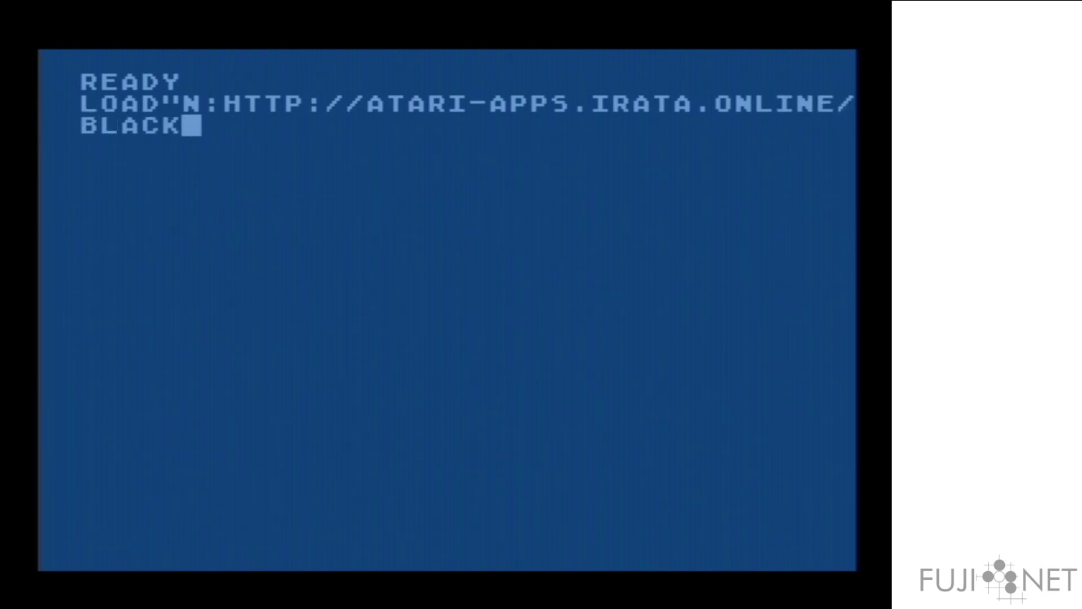
{"action": "type", "text": "JACK,"}
{"action": "key", "text": "BackSpace"}
{"action": "type", "text": ".BAS\""}
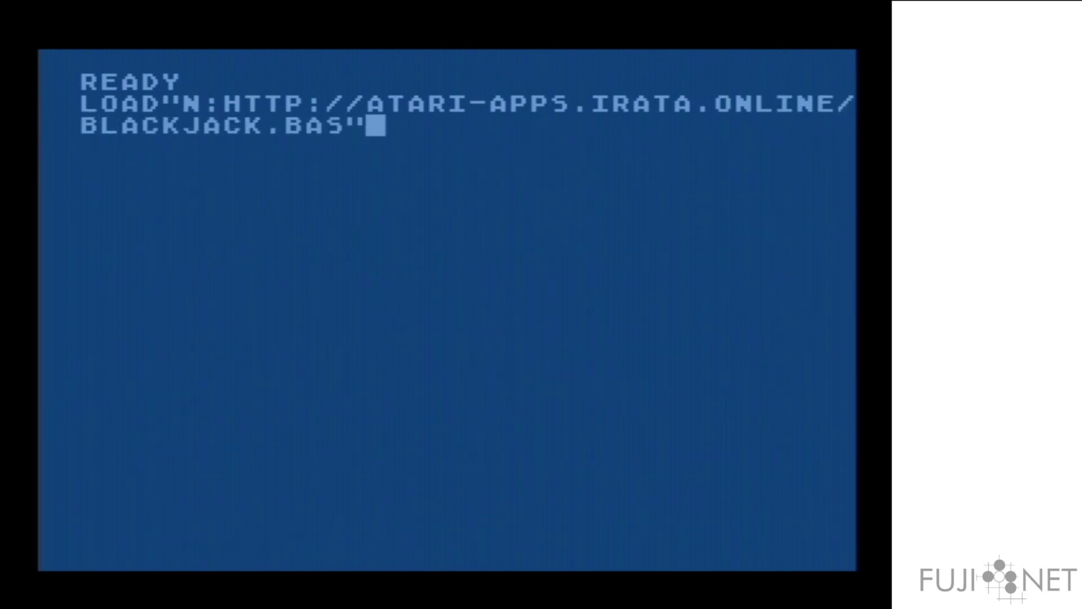
{"action": "key", "text": "Return"}
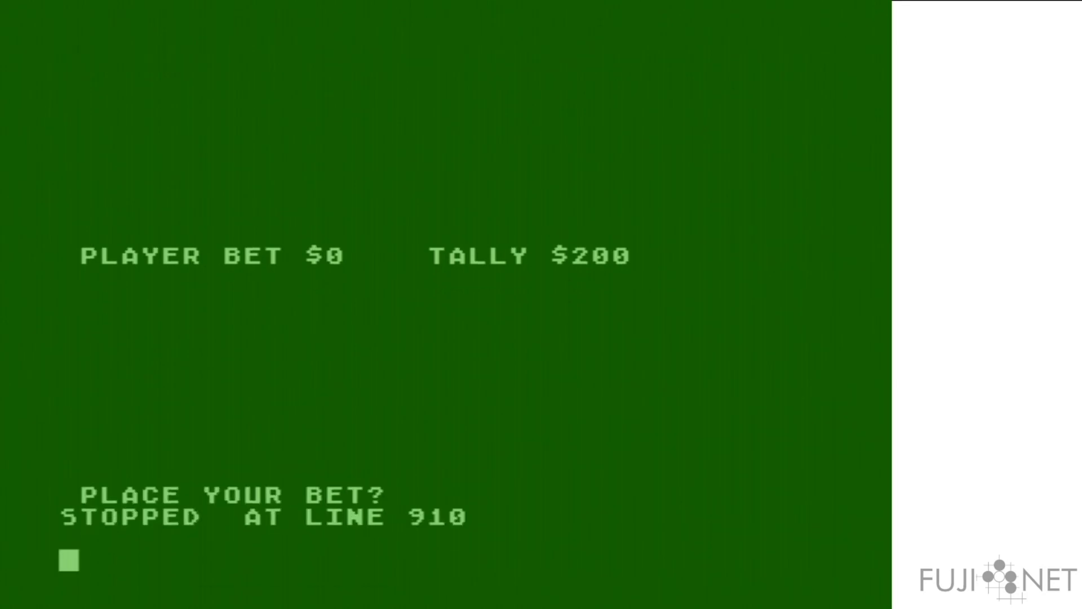
{"action": "type", "text": "LOAD"}
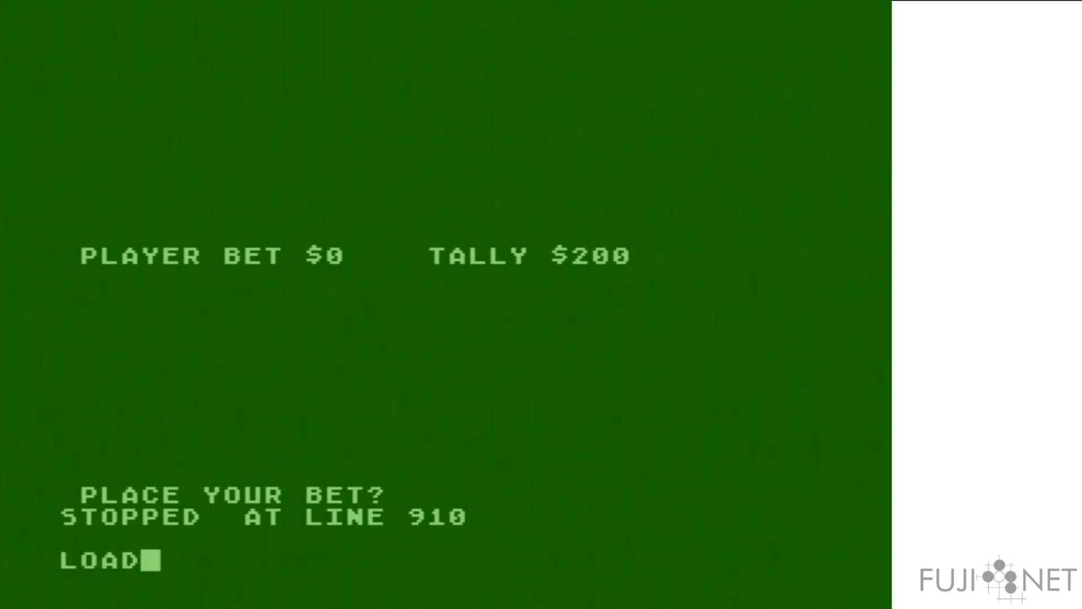
{"action": "key", "text": "BackSpace"}
{"action": "key", "text": "BackSpace"}
{"action": "key", "text": "BackSpace"}
{"action": "key", "text": "BackSpace"}
{"action": "type", "text": "SAVE\""}
{"action": "type", "text": "D:"}
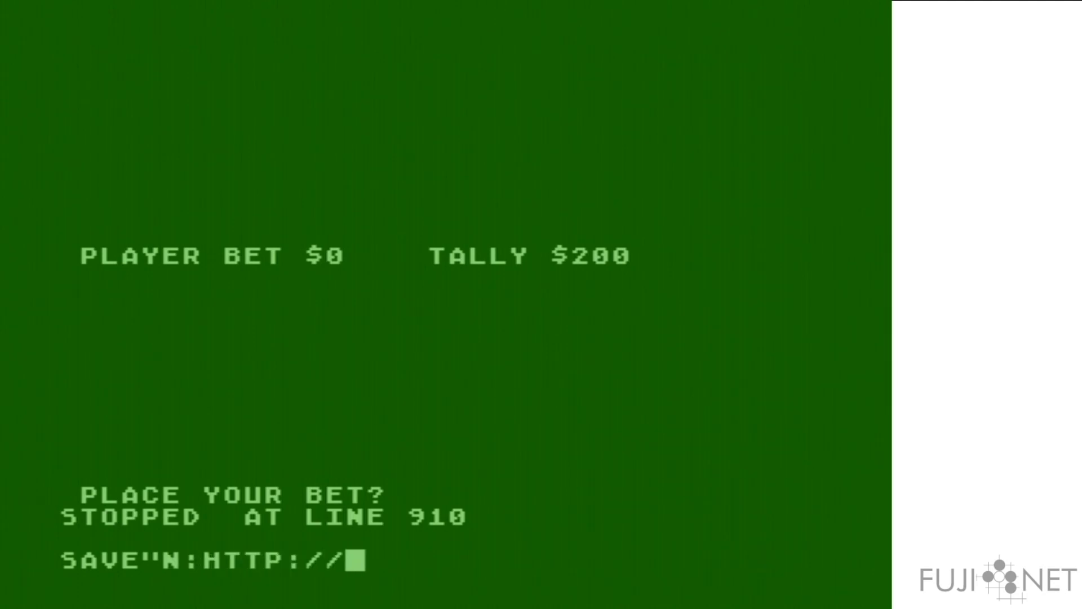
{"action": "type", "text": "ATARI-APPS.I"}
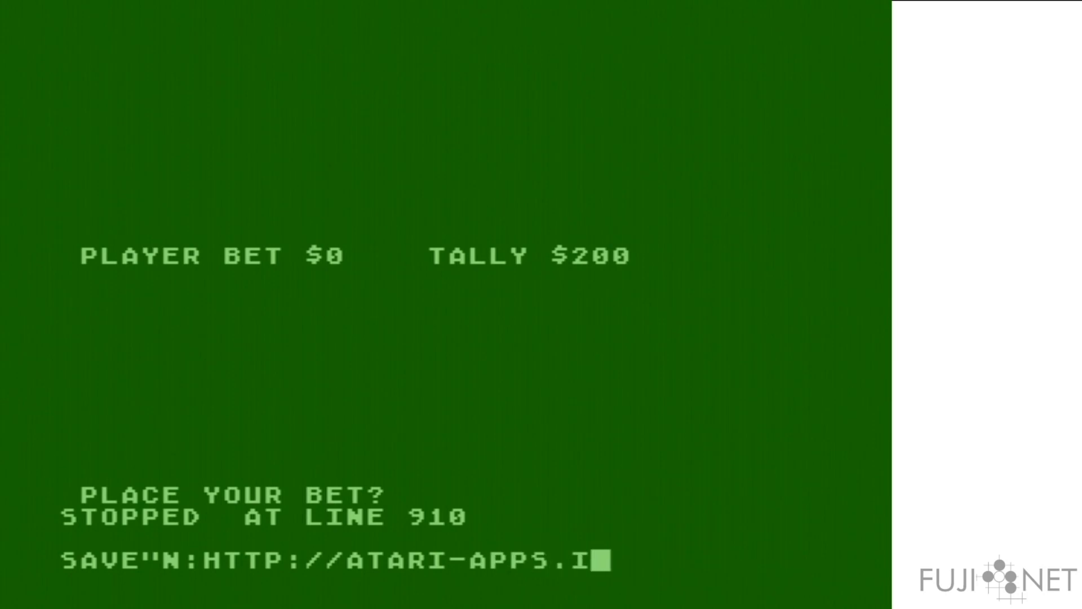
{"action": "type", "text": "RATA.ONLINE/BJA"}
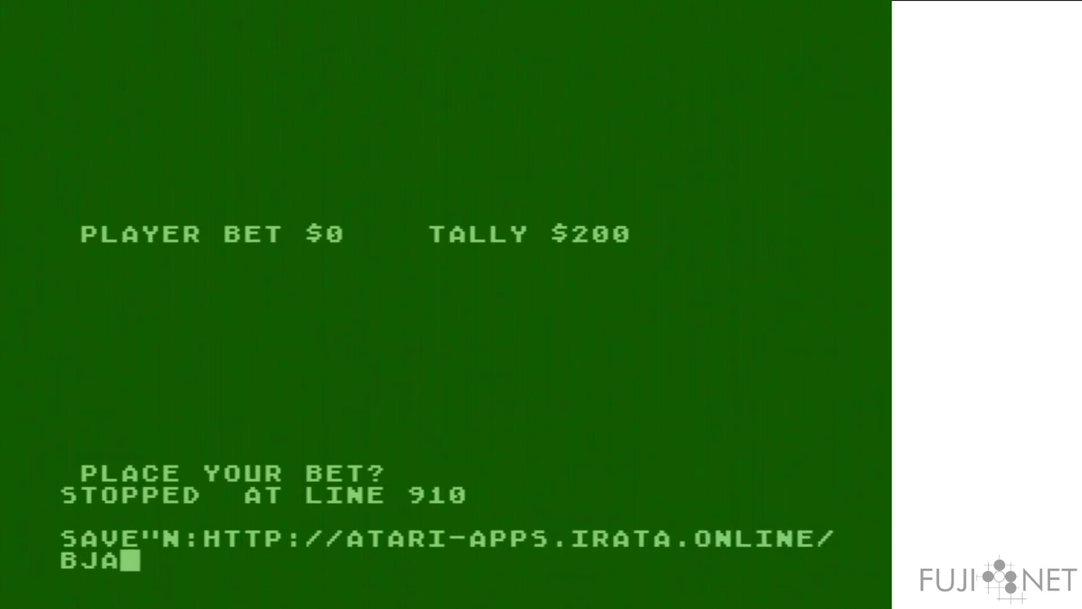
{"action": "type", "text": "CK2.BAS\""}
{"action": "key", "text": "Return"}
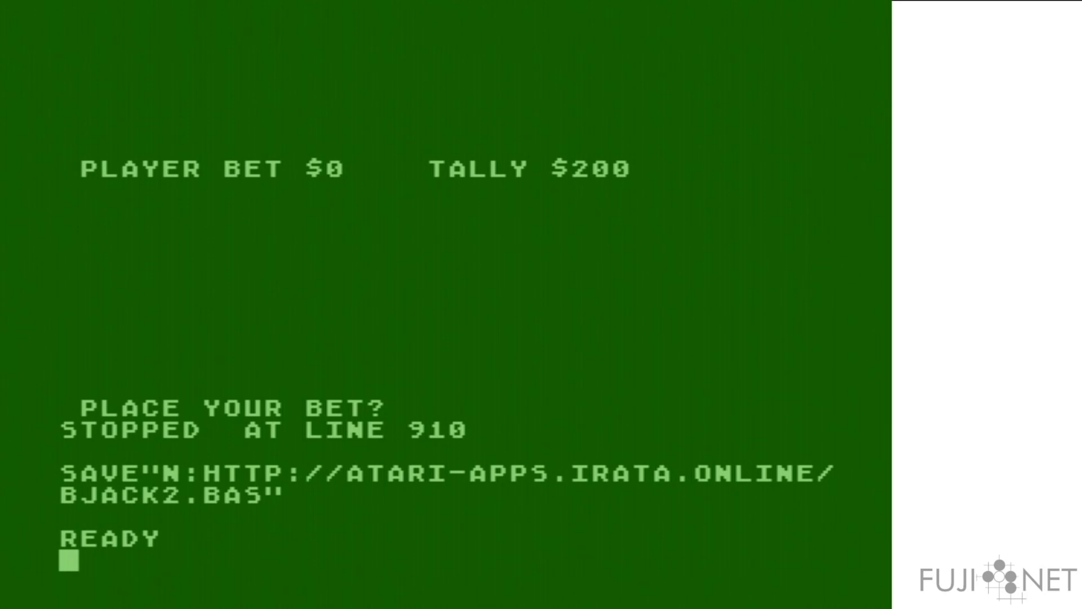
{"action": "type", "text": "DOS"}
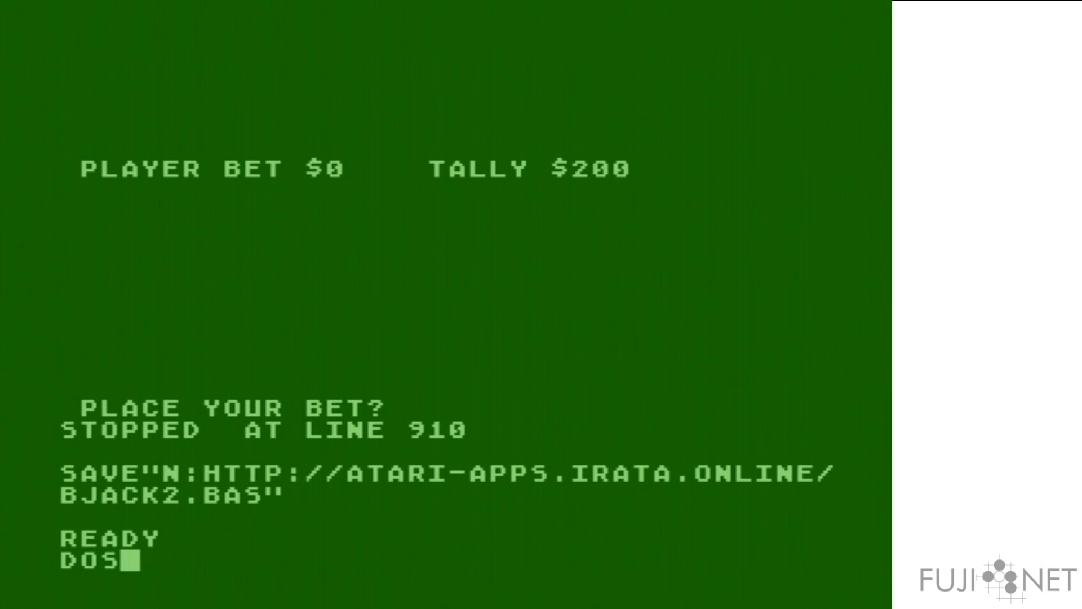
- Go to MyDOS, load NCD and set the N: prefix to the ftp.pigwa.net Antic Files/88 folder
{"action": "key", "text": "Return"}
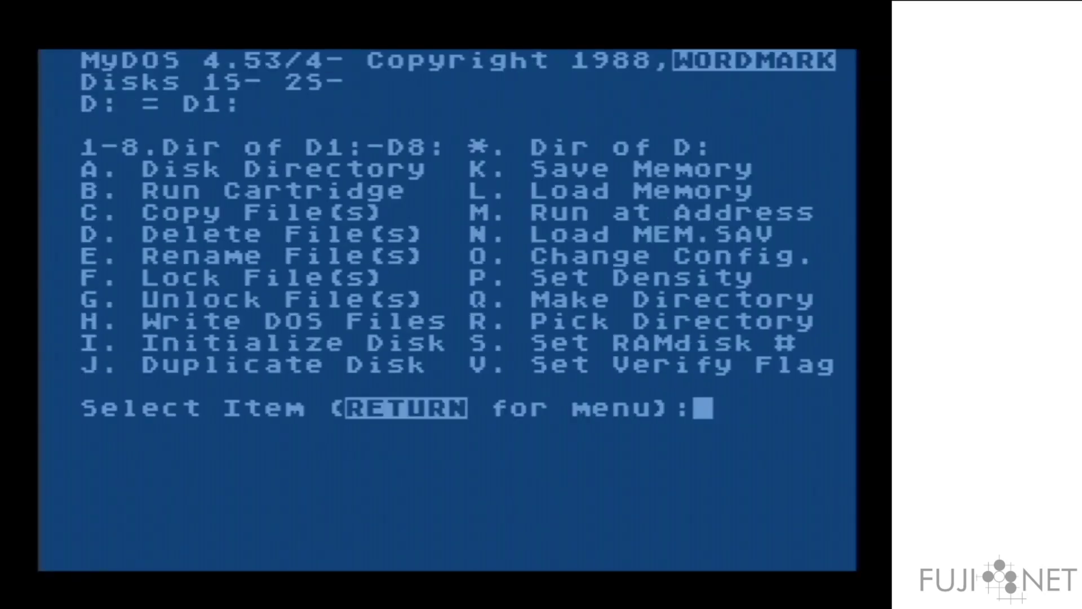
{"action": "type", "text": "L"}
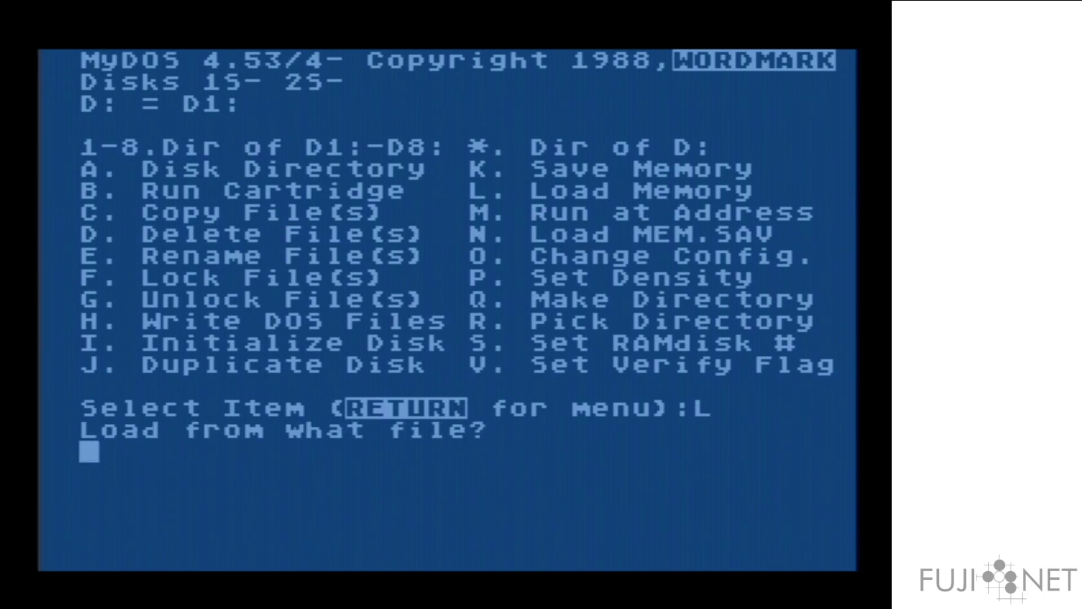
{"action": "type", "text": "NCD"}
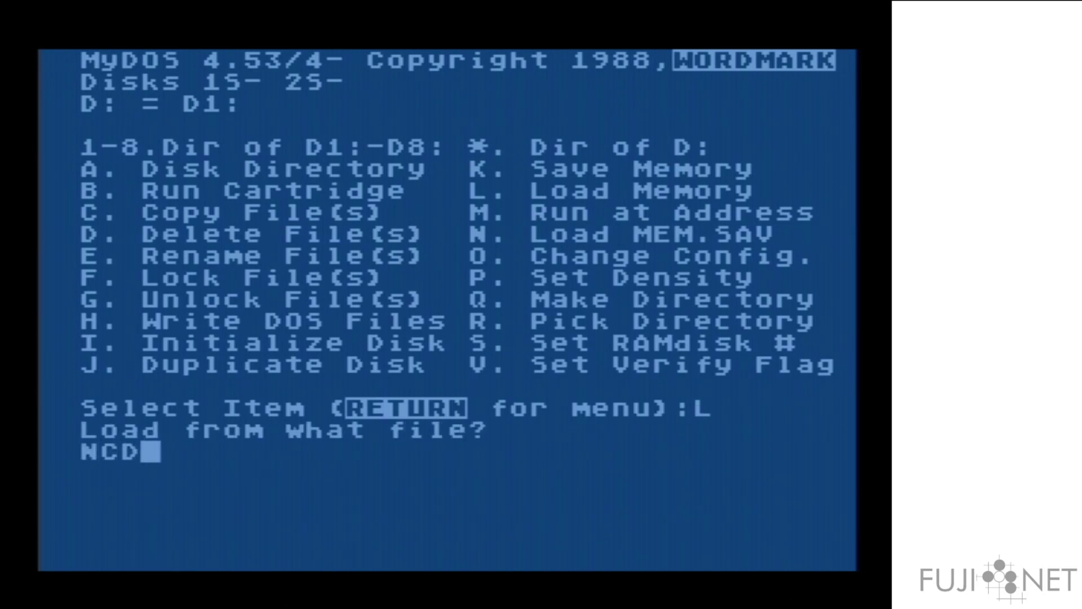
{"action": "key", "text": "Return"}
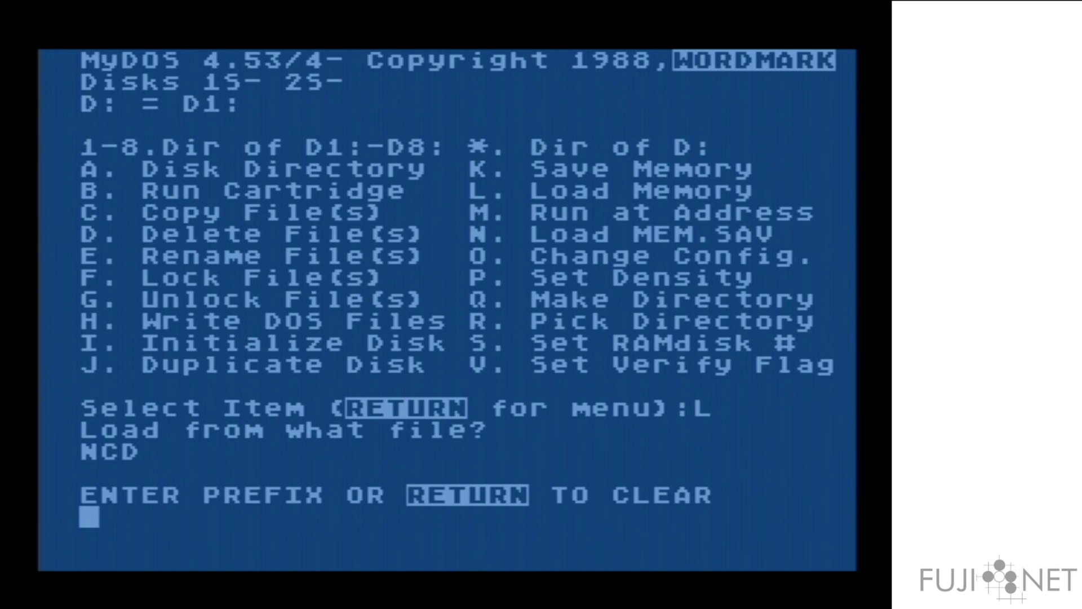
{"action": "type", "text": "N:ftp://ft"}
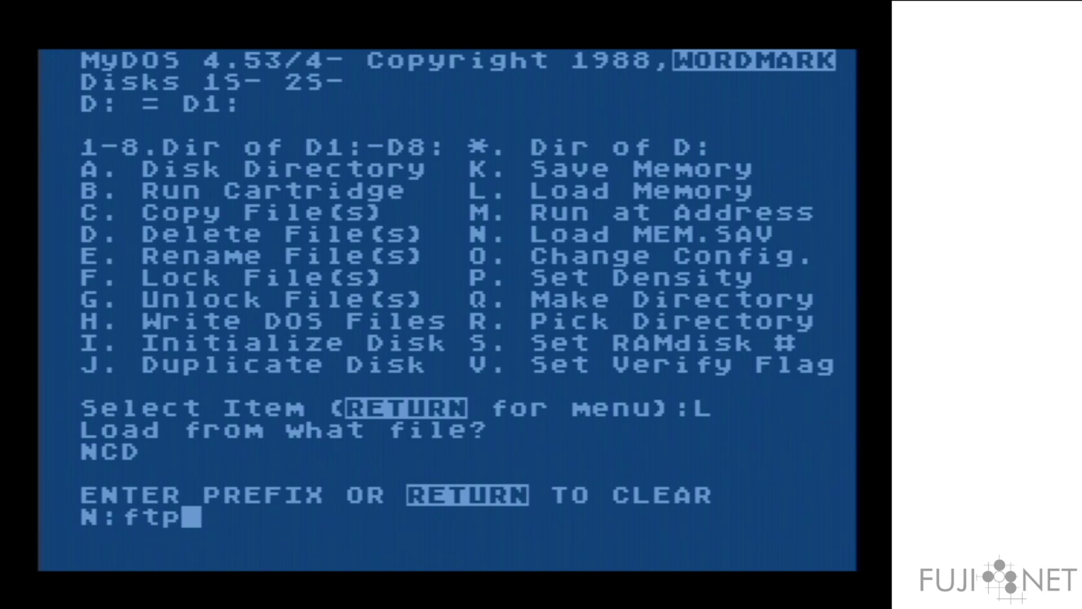
{"action": "type", "text": "p.pigwa.net/stuff/collections/holmes cd/Holmes 2/Atari Archives/Antic Files/88/"}
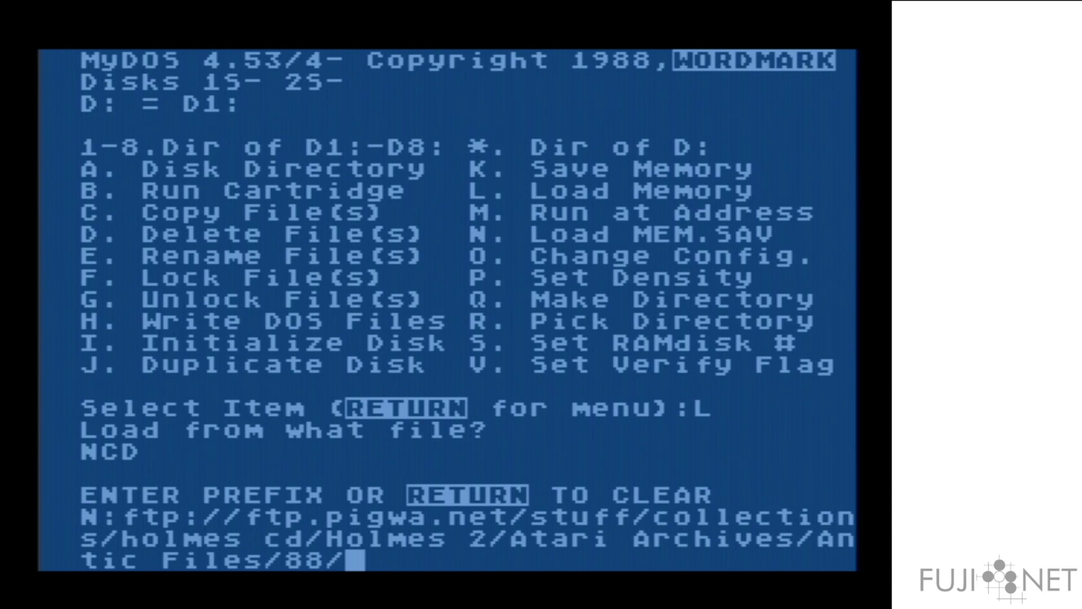
{"action": "key", "text": "Return"}
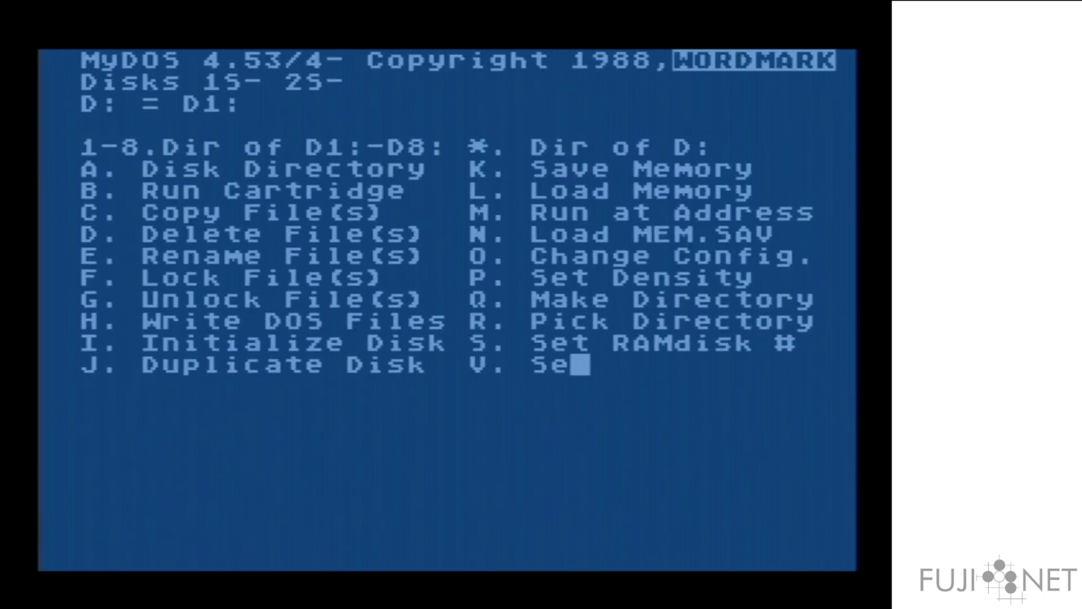
- Use Disk Directory (A) with N: to list the FTP folder's files
{"action": "type", "text": "aN:"}
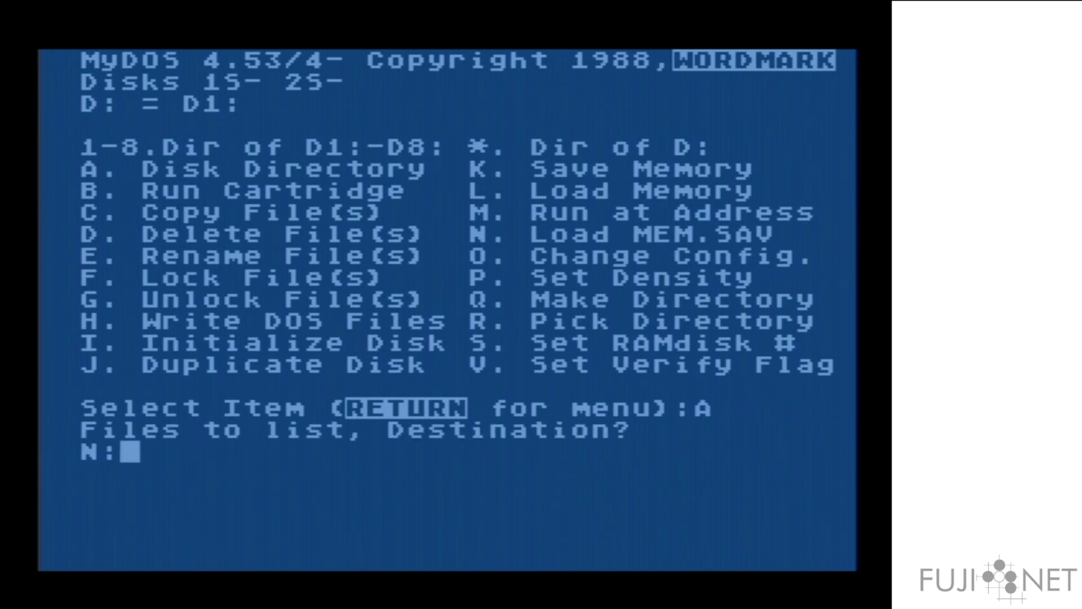
{"action": "key", "text": "Return"}
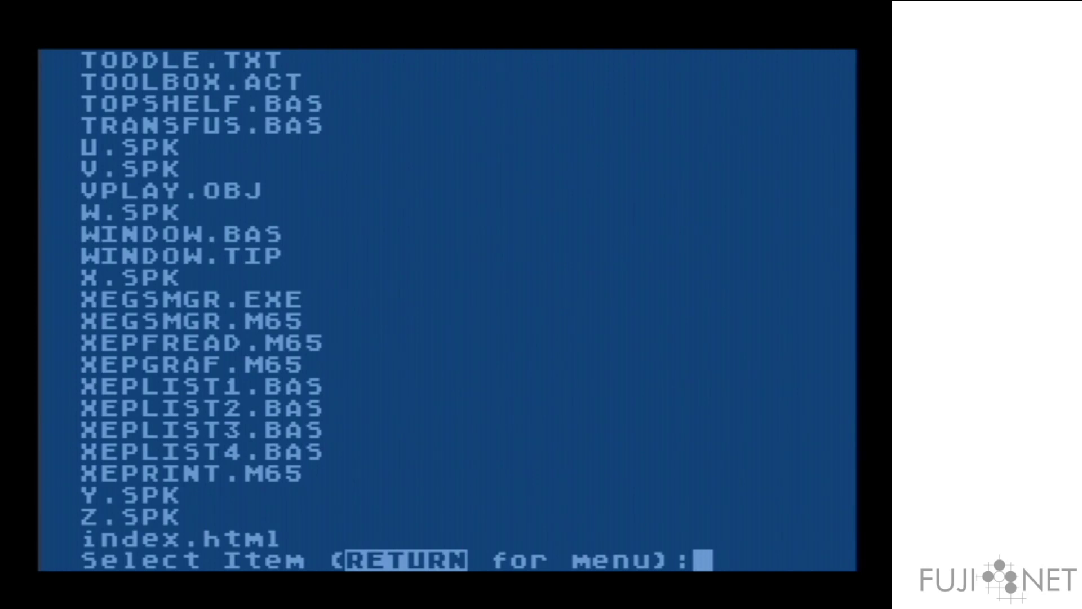
- Copy N:WINDOW.BAS to D2:WINDOW.BAS, then list drive 2 to confirm it arrived
{"action": "type", "text": "C"}
{"action": "key", "text": "Return"}
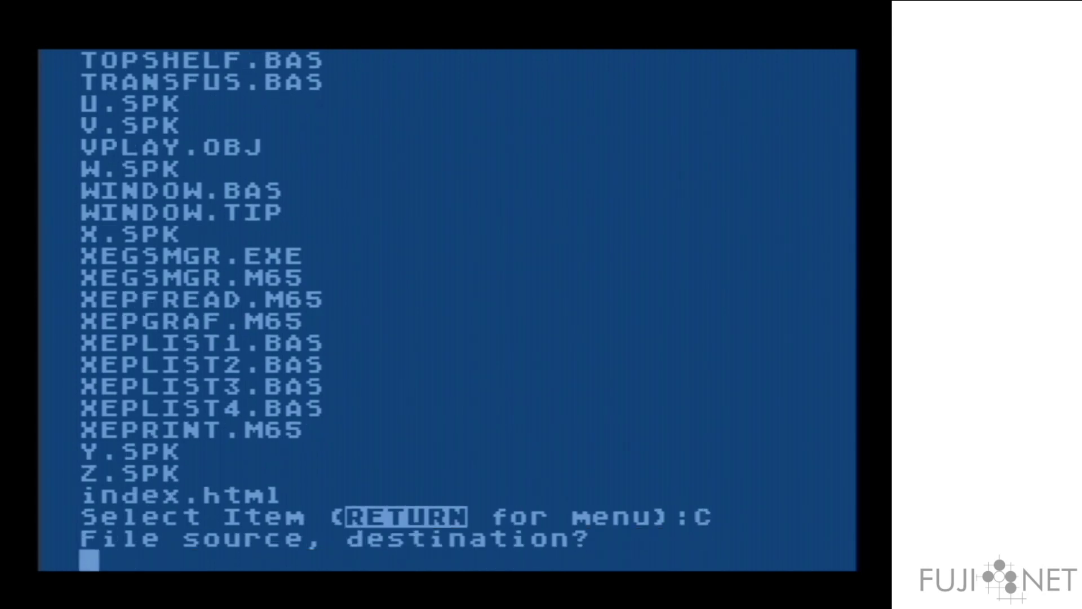
{"action": "type", "text": "N:"}
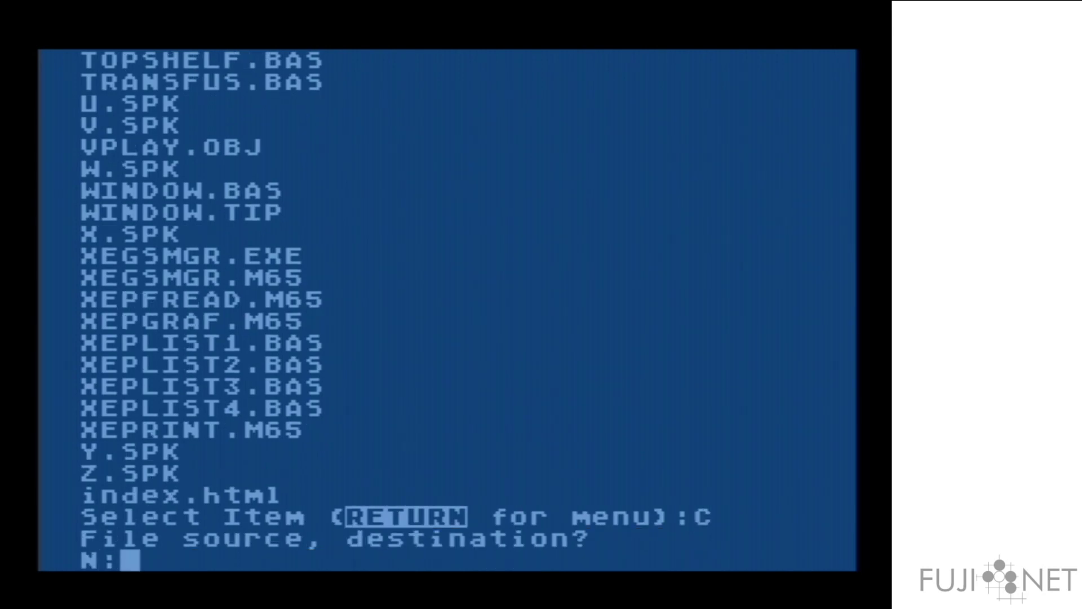
{"action": "type", "text": "WINDOW.BAS,D2:"}
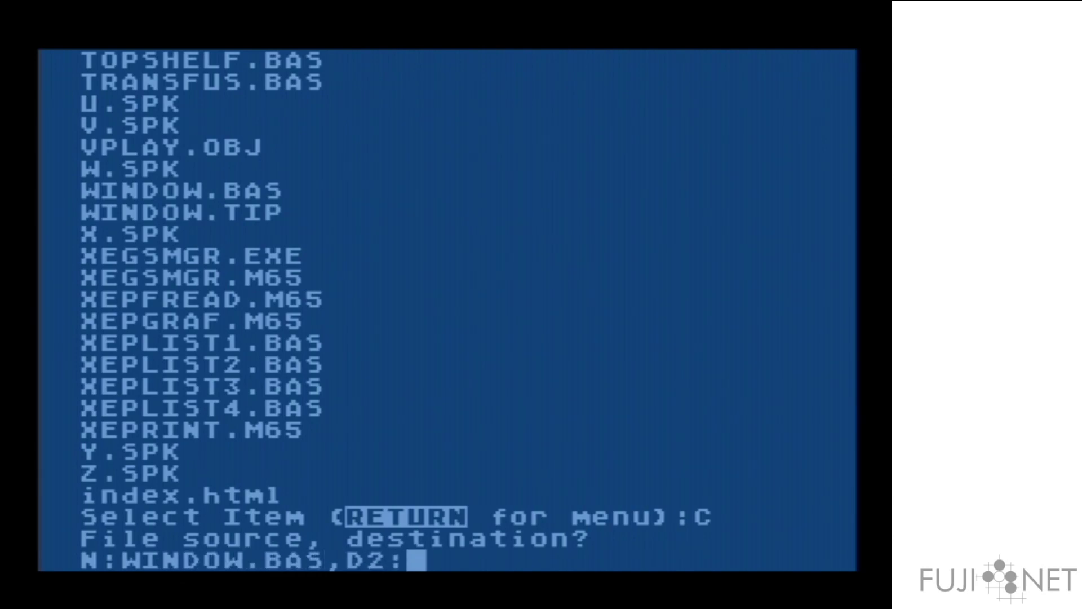
{"action": "type", "text": "WINSO"}
{"action": "key", "text": "BackSpace"}
{"action": "key", "text": "BackSpace"}
{"action": "type", "text": "DO"}
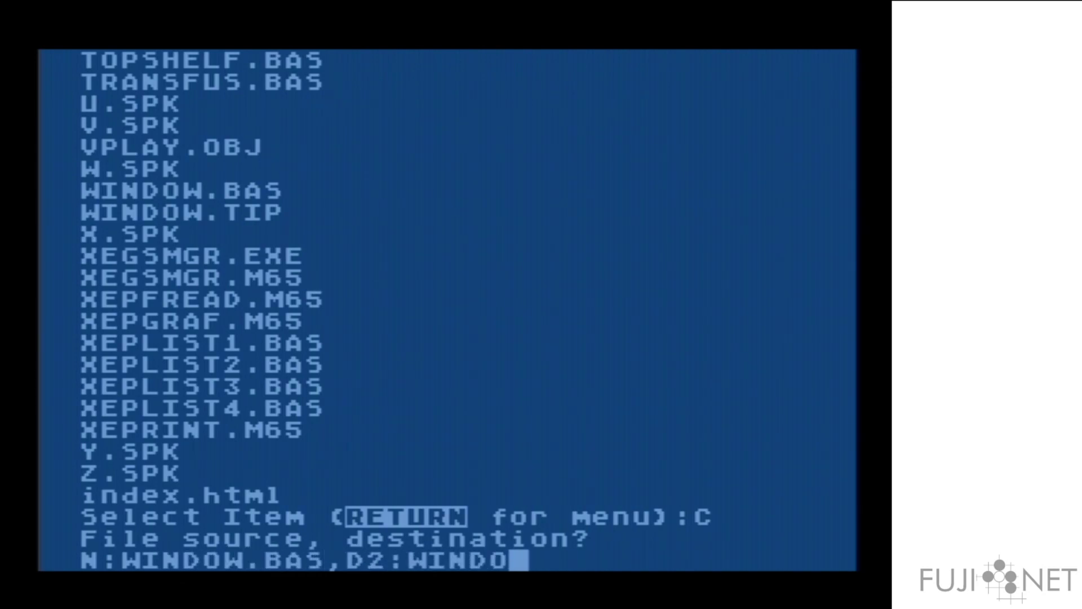
{"action": "type", "text": "W.BAS"}
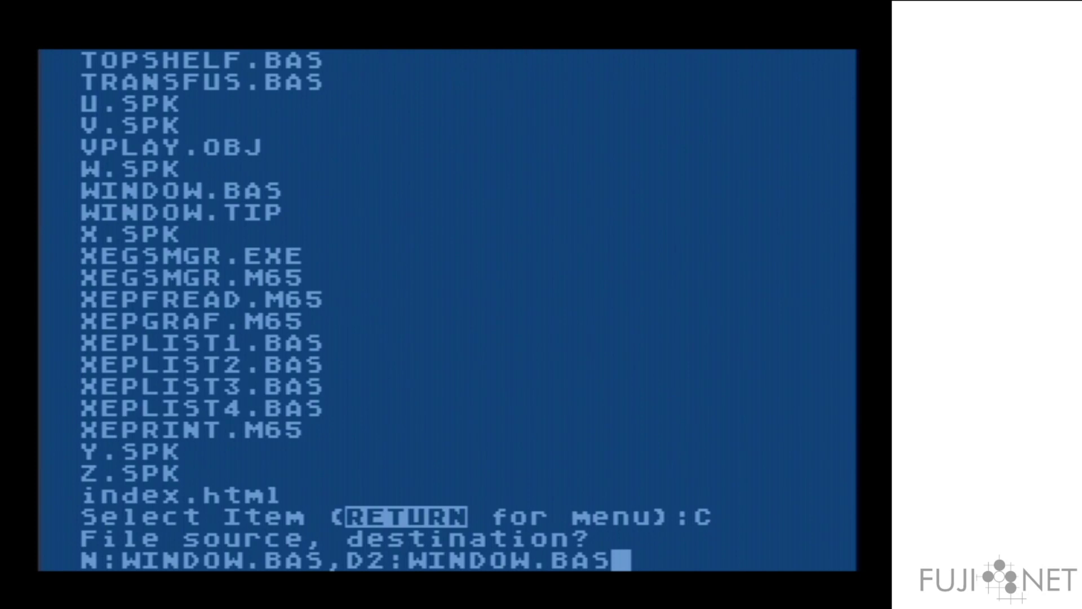
{"action": "key", "text": "Return"}
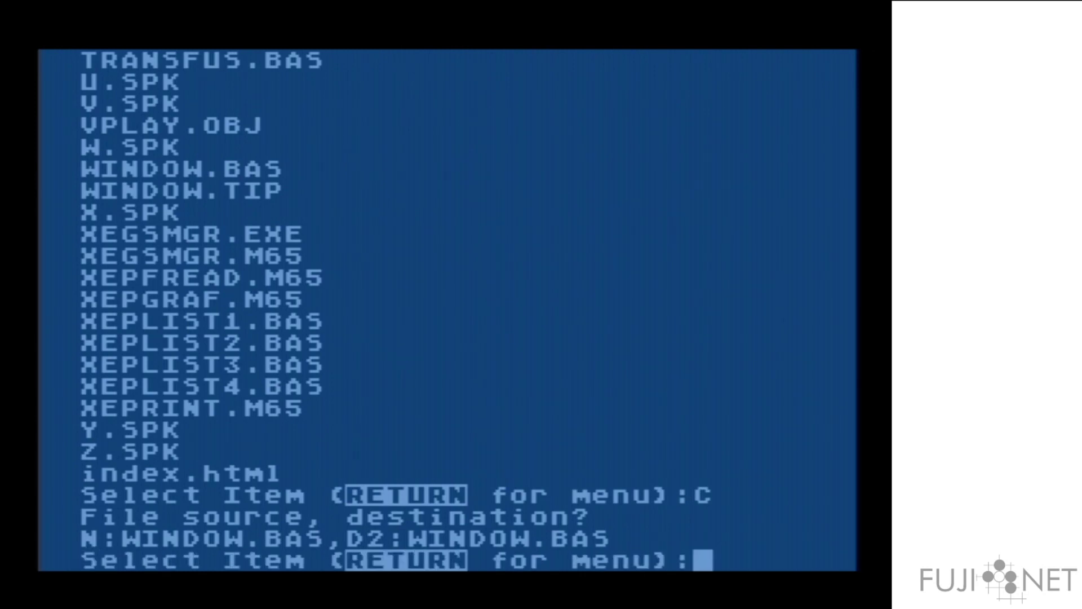
{"action": "type", "text": "2"}
{"action": "key", "text": "Return"}
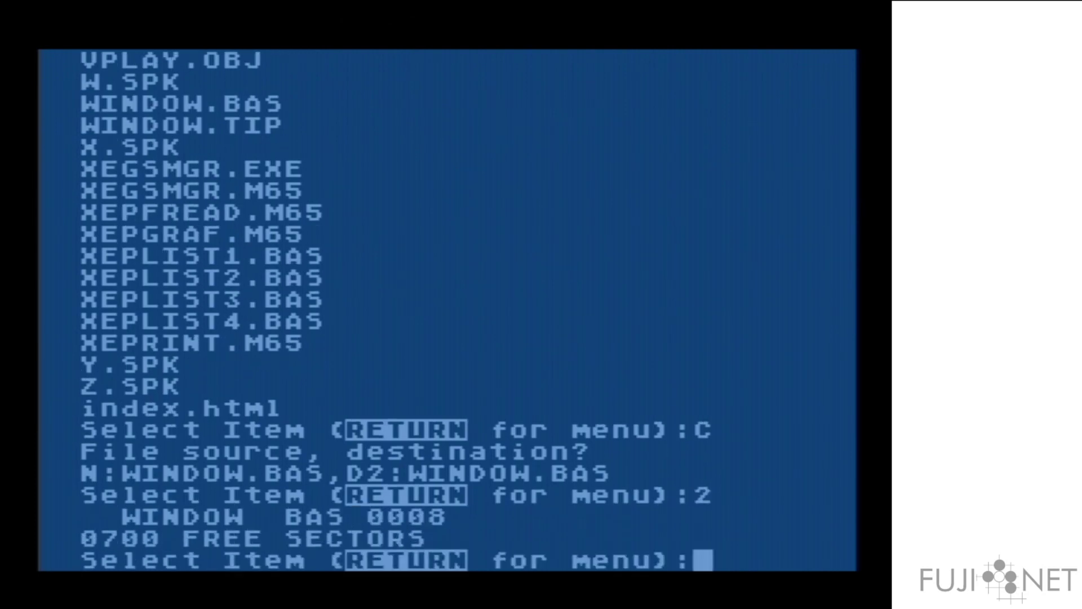
- Copy N:FROG.EXE to D2:FROG.EXE
{"action": "type", "text": "C"}
{"action": "key", "text": "Return"}
{"action": "type", "text": "N:FROG"}
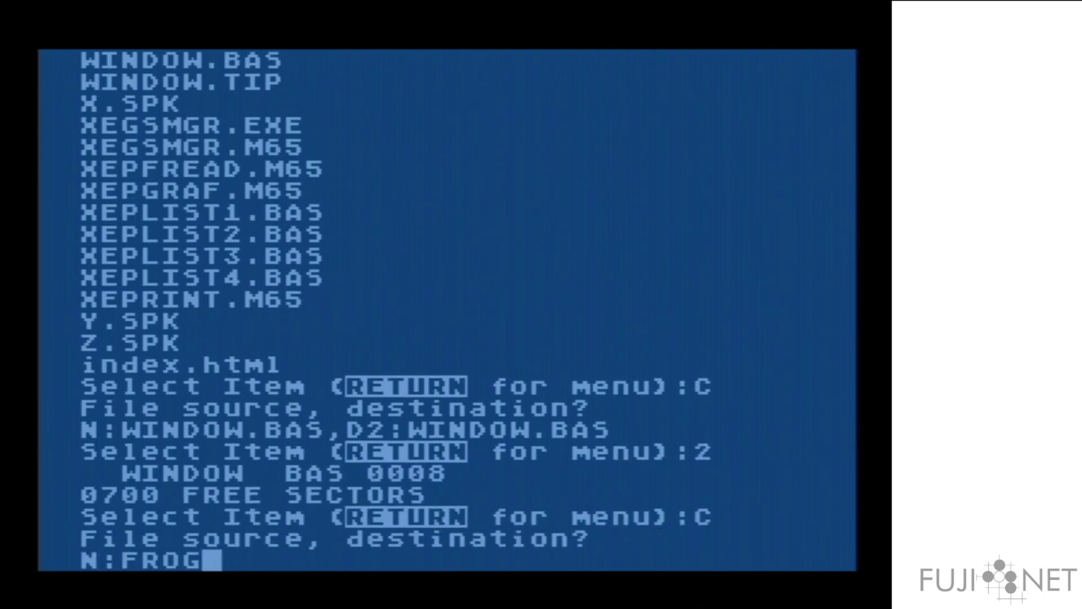
{"action": "type", "text": ".EXE,D2:"}
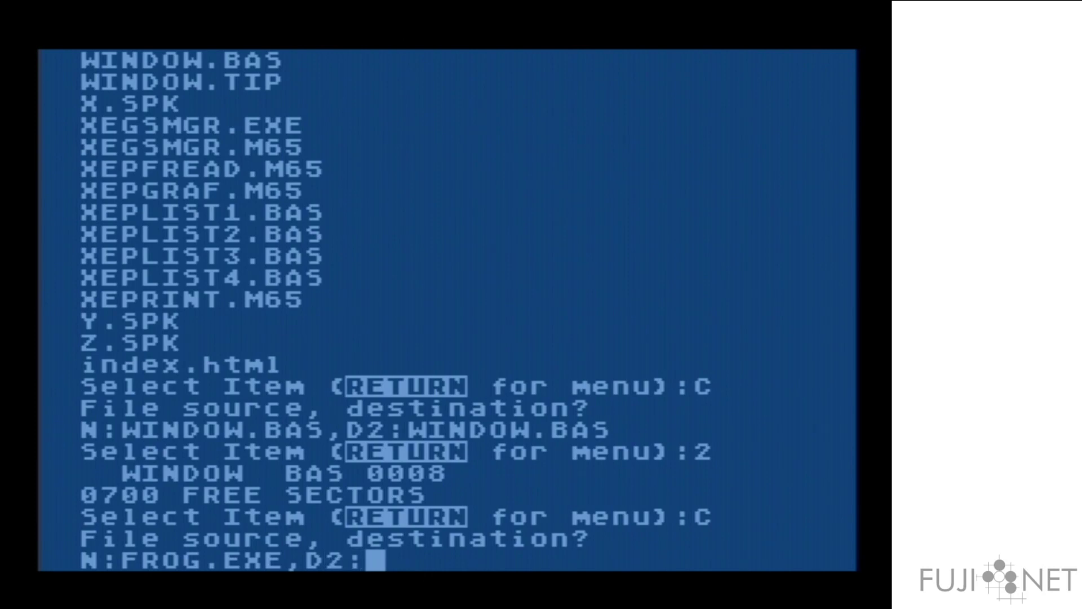
{"action": "type", "text": "FROG.EXE"}
{"action": "key", "text": "Return"}
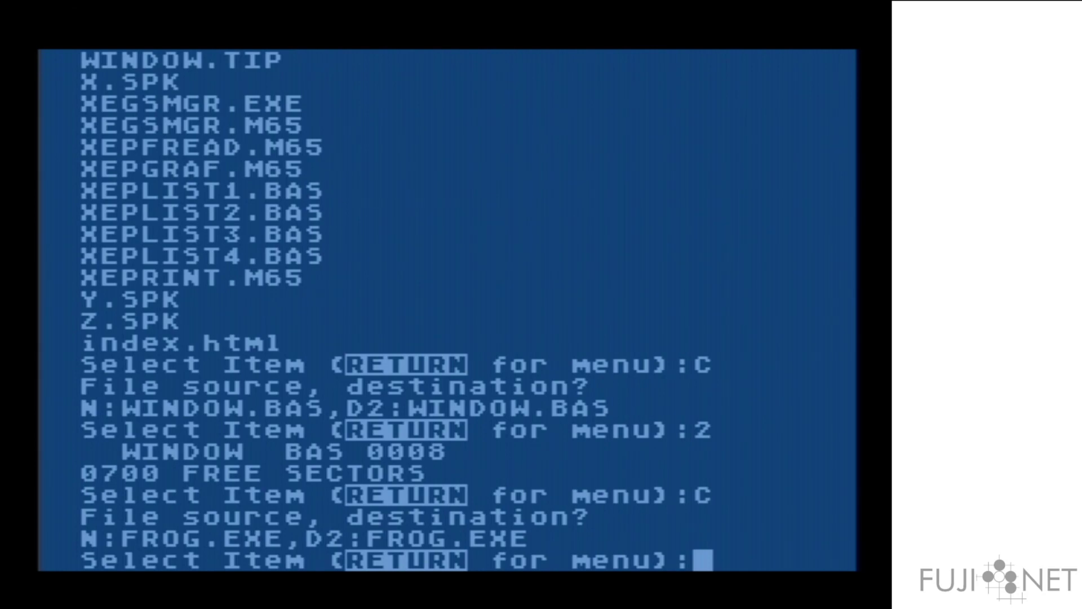
- Load and run D2:FROG.EXE from the MyDOS menu
{"action": "type", "text": "L"}
{"action": "key", "text": "Return"}
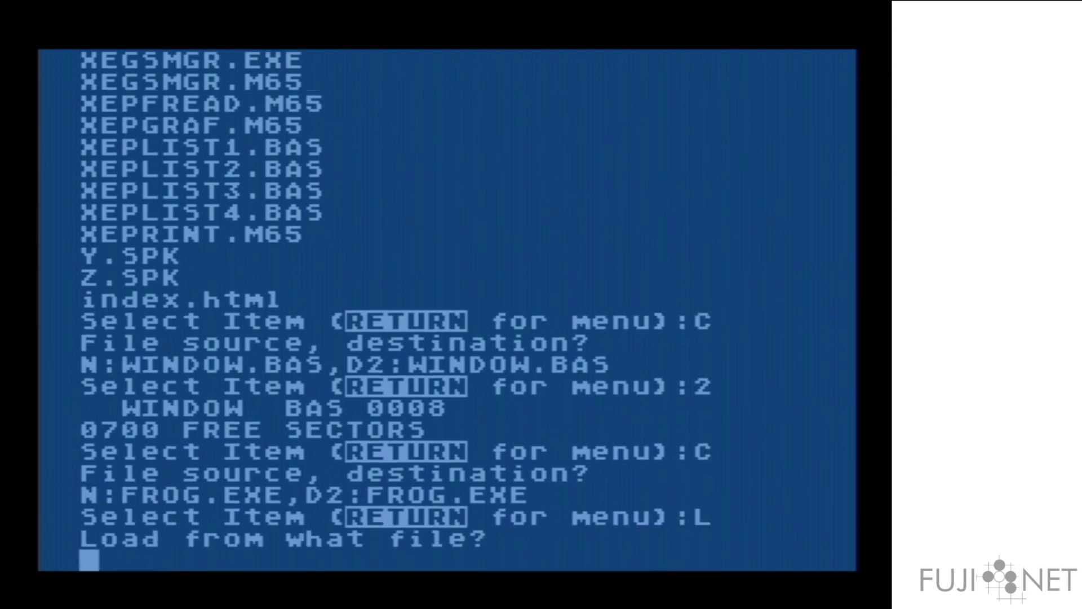
{"action": "type", "text": "D2:FROG.EXE"}
{"action": "key", "text": "Return"}
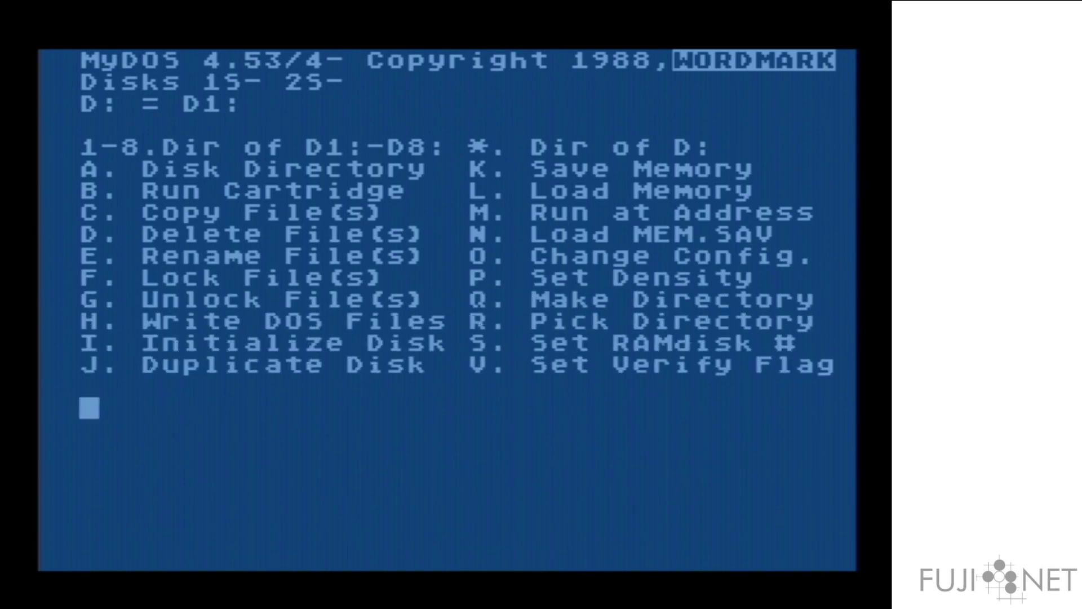
- Run FMOUNT with 2,2,R,n-handler.atr to mount it read-only as drive 2, then list drive 2
{"action": "type", "text": "L"}
{"action": "key", "text": "Return"}
{"action": "type", "text": "FMOUNT"}
{"action": "key", "text": "Return"}
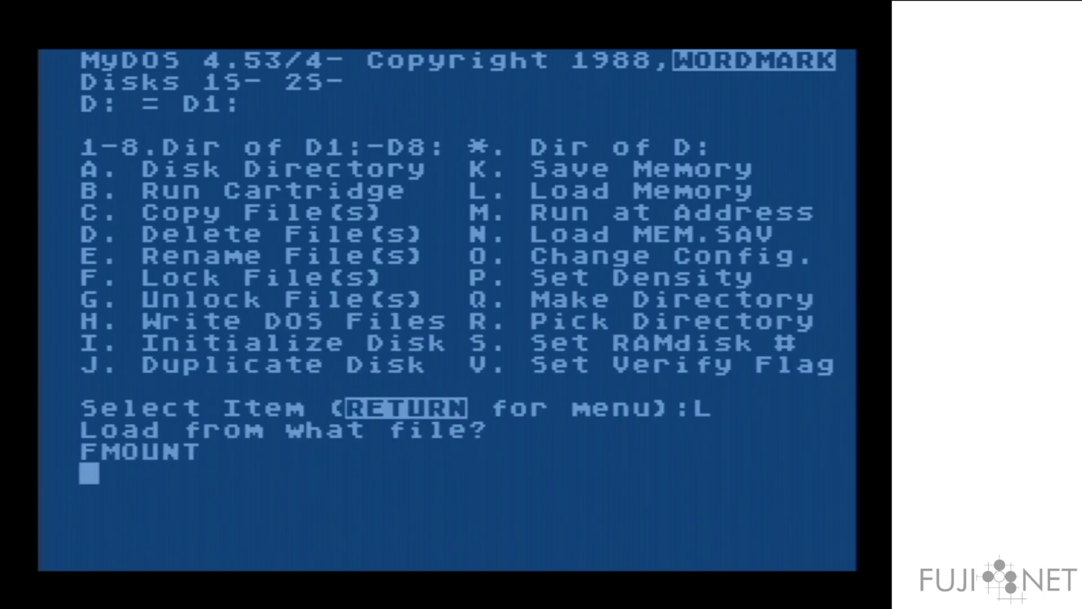
{"action": "type", "text": "2,2,"}
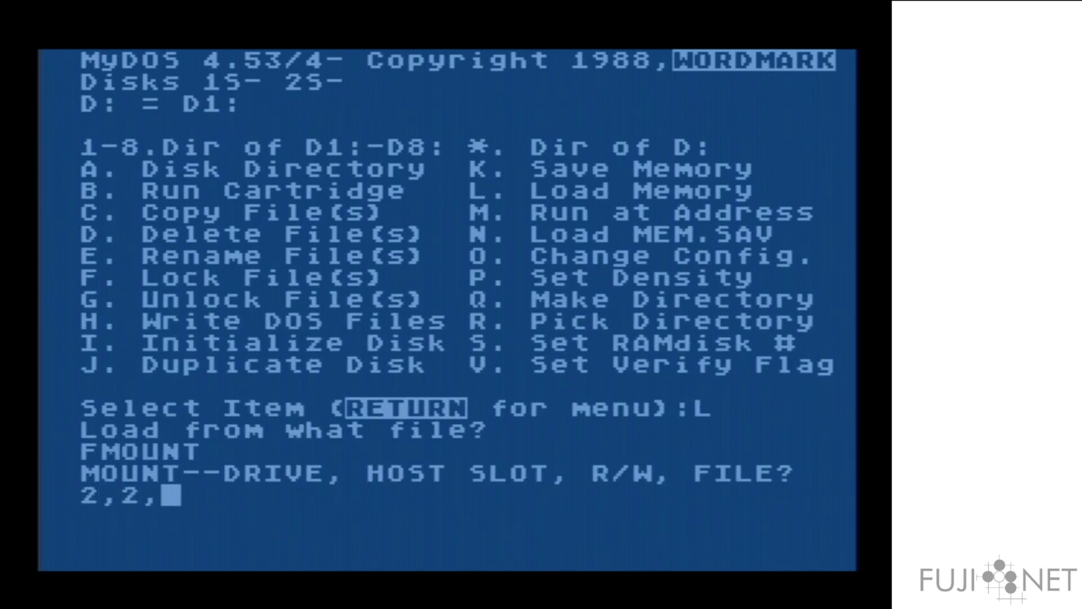
{"action": "type", "text": "R,n-h"}
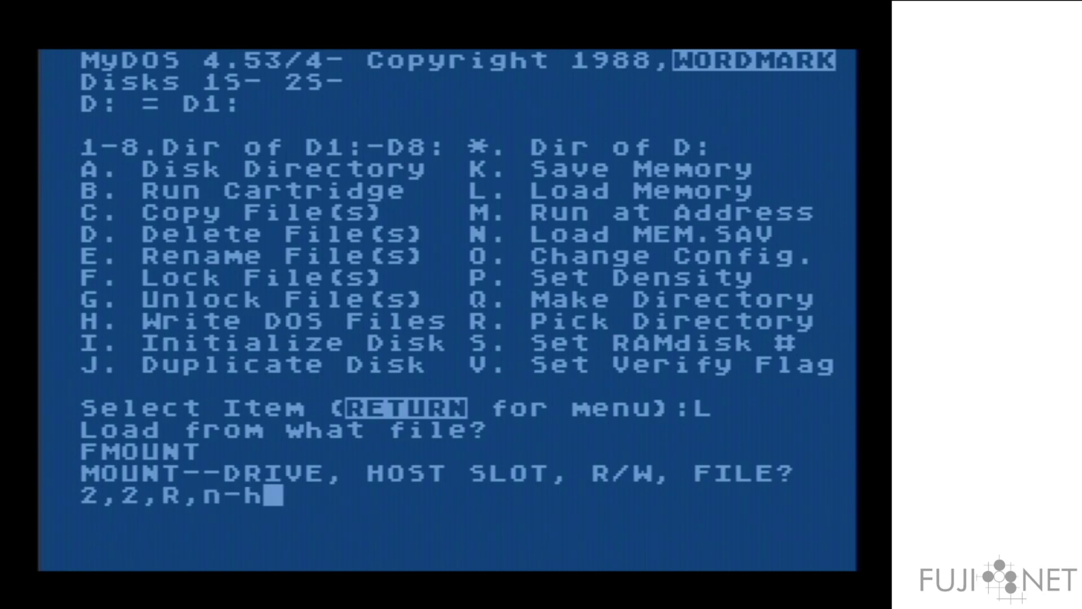
{"action": "type", "text": "andler.atr"}
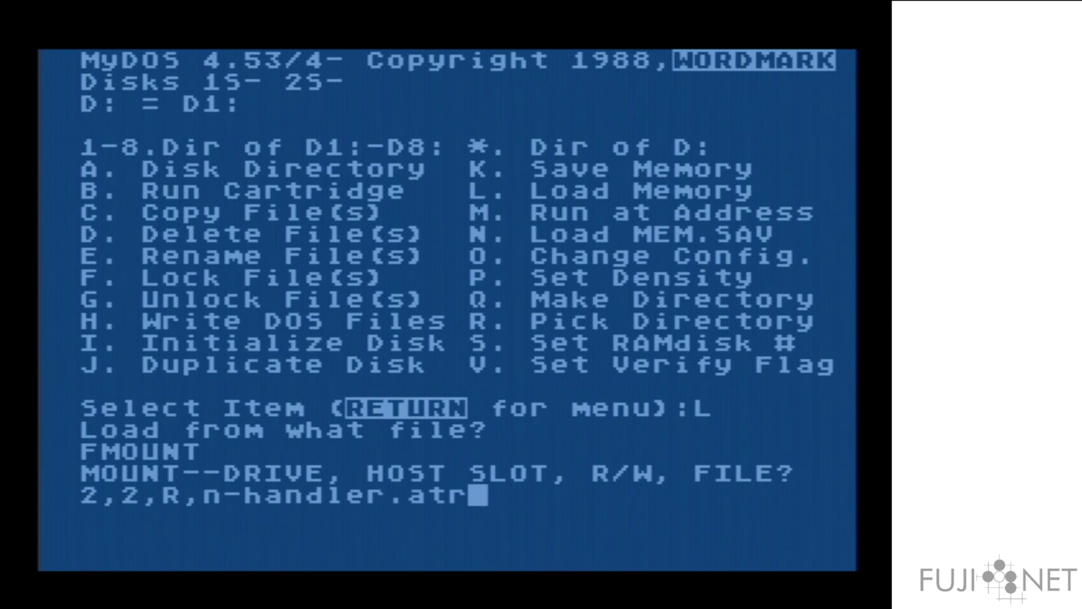
{"action": "key", "text": "Return"}
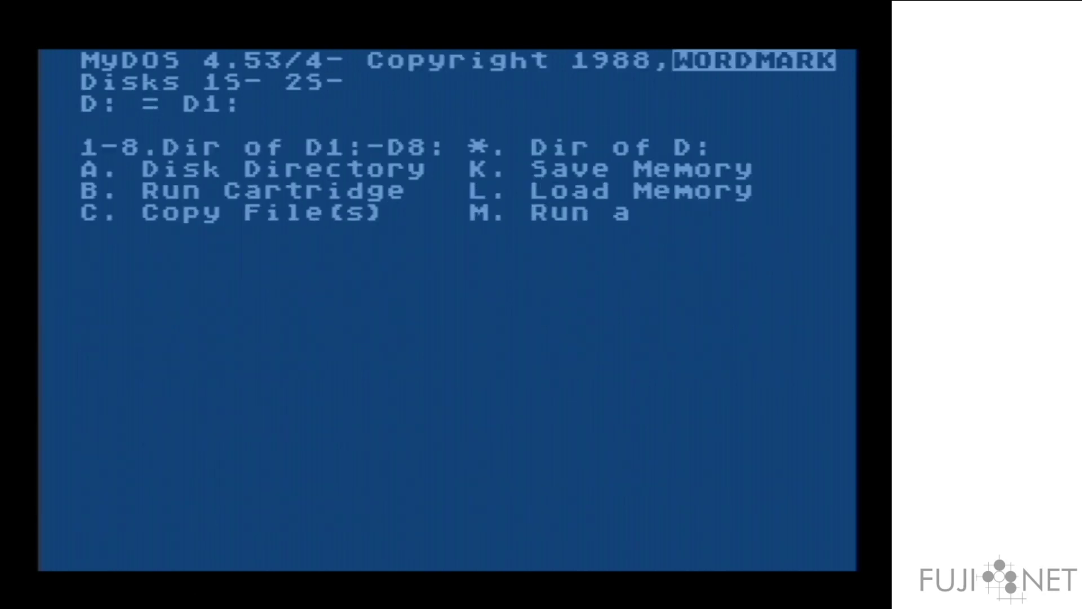
{"action": "key", "text": "2"}
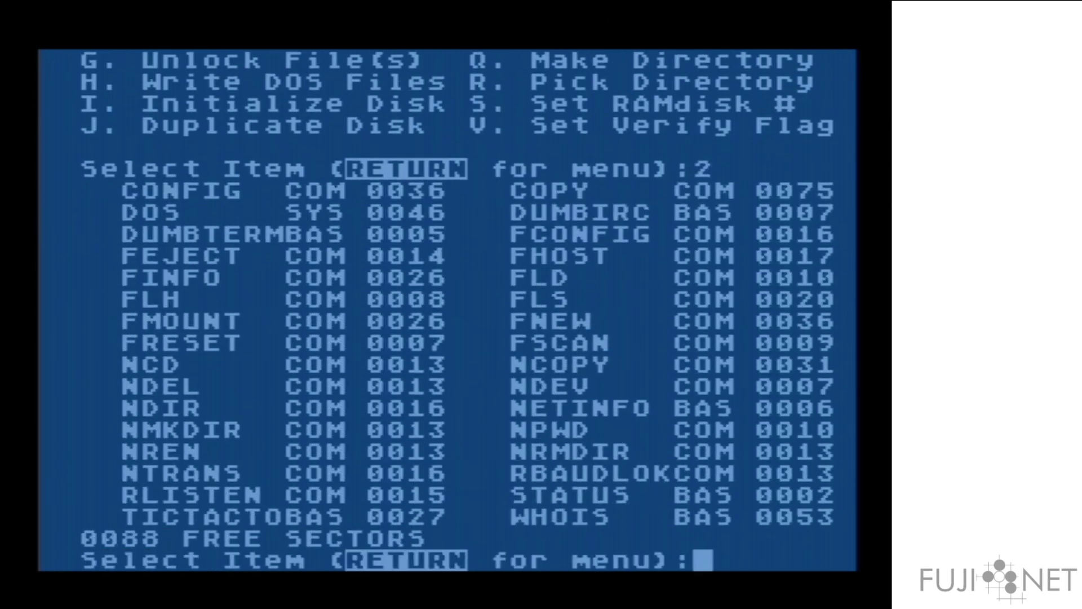
- Return to Atari BASIC, load D2:DUMBTERM.BAS and list it
{"action": "type", "text": "B"}
{"action": "key", "text": "Return"}
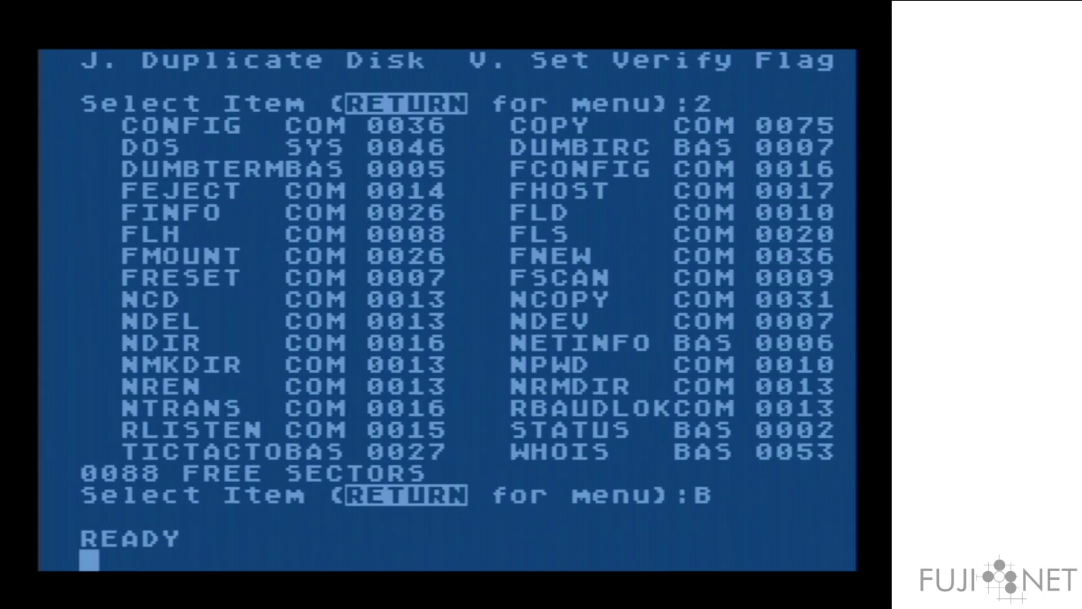
{"action": "type", "text": "LOAD\"D"}
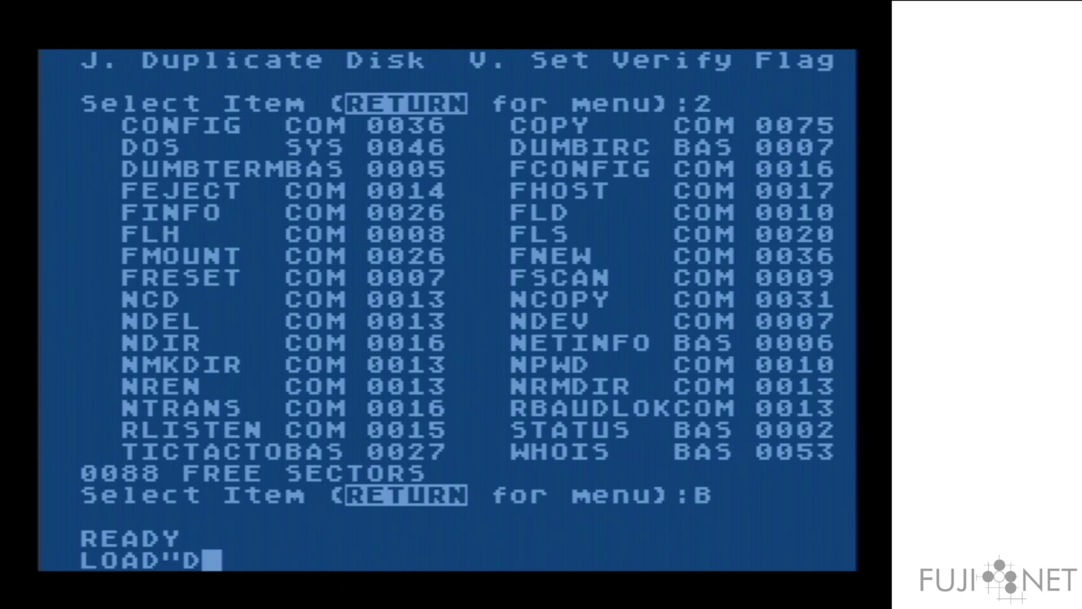
{"action": "type", "text": "2:D"}
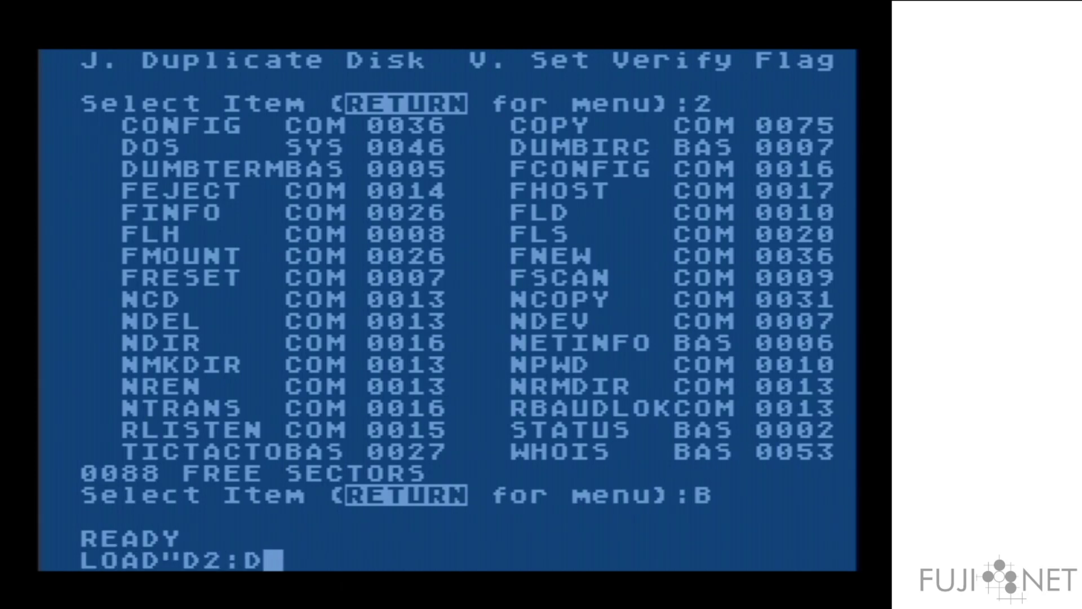
{"action": "type", "text": "UMBTERM.BAS"}
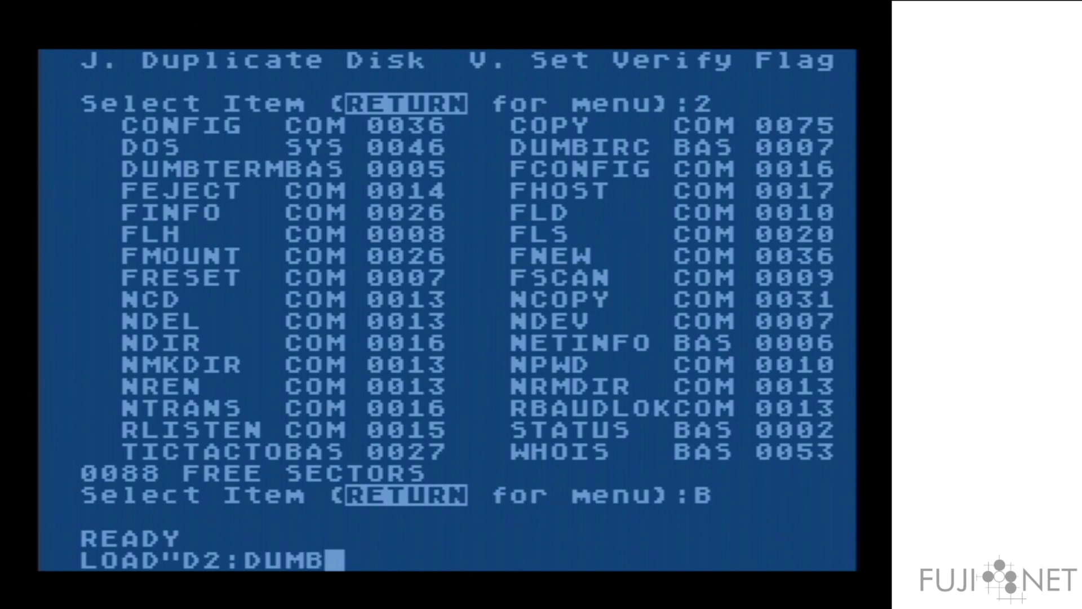
{"action": "key", "text": "Return"}
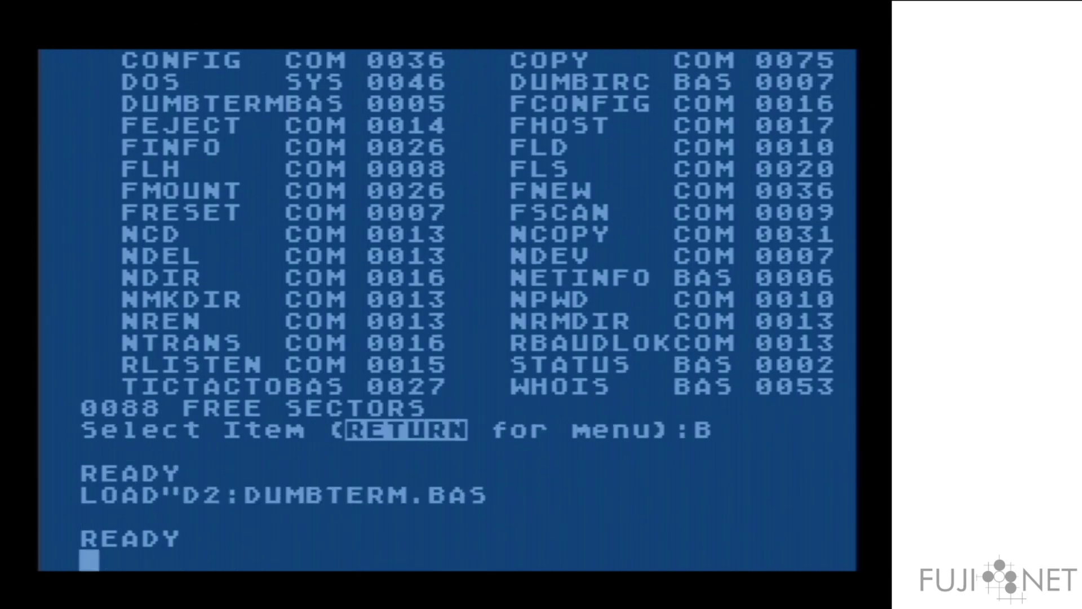
{"action": "type", "text": "LIST"}
{"action": "key", "text": "Return"}
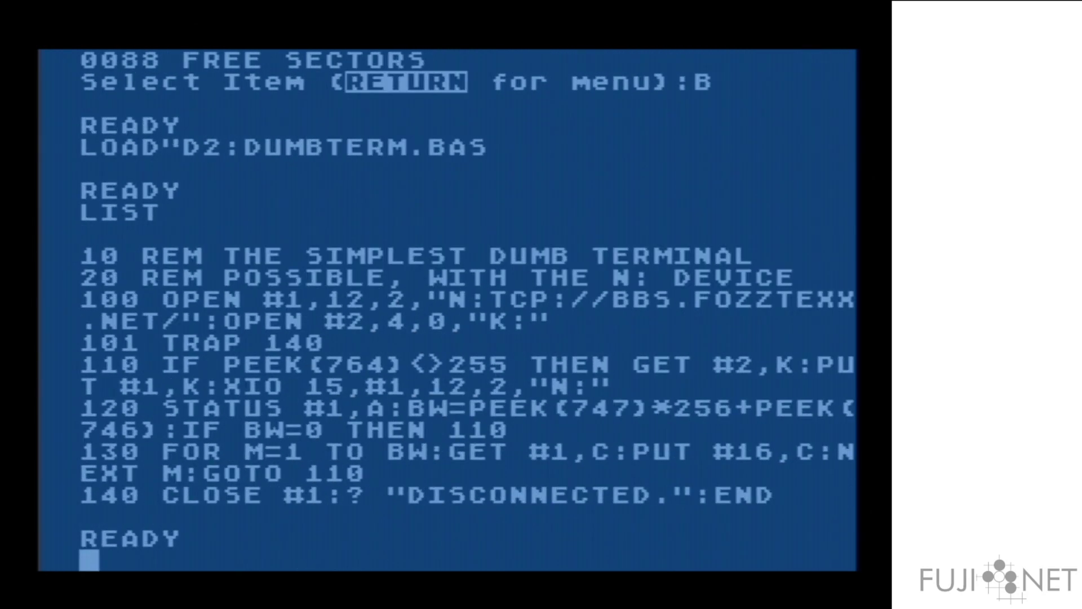
- Edit lines 100 and 110, changing the translation value 2 to 3
{"action": "key", "text": "Up"}
{"action": "key", "text": "Up"}
{"action": "key", "text": "Up"}
{"action": "key", "text": "Up"}
{"action": "key", "text": "Up"}
{"action": "key", "text": "Up"}
{"action": "key", "text": "Up"}
{"action": "key", "text": "Up"}
{"action": "key", "text": "Up"}
{"action": "key", "text": "Up"}
{"action": "key", "text": "Up"}
{"action": "key", "text": "Up"}
{"action": "key", "text": "Right"}
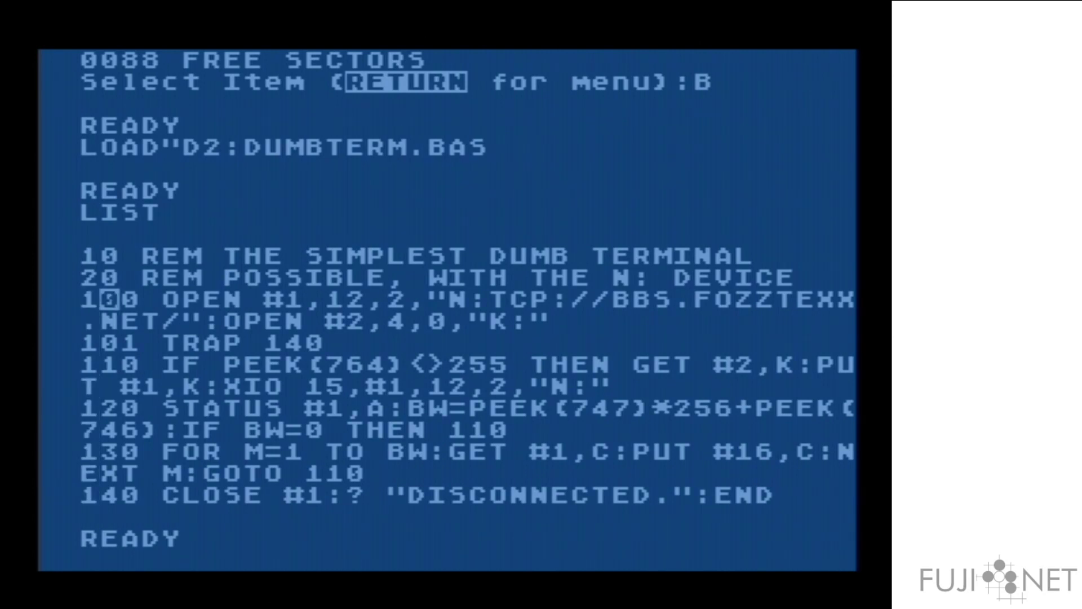
{"action": "key", "text": "Right"}
{"action": "key", "text": "Right"}
{"action": "key", "text": "Right"}
{"action": "key", "text": "Right"}
{"action": "key", "text": "Right"}
{"action": "key", "text": "Right"}
{"action": "key", "text": "Right"}
{"action": "key", "text": "Right"}
{"action": "key", "text": "Right"}
{"action": "key", "text": "Right"}
{"action": "key", "text": "Right"}
{"action": "key", "text": "Right"}
{"action": "key", "text": "Right"}
{"action": "key", "text": "Right"}
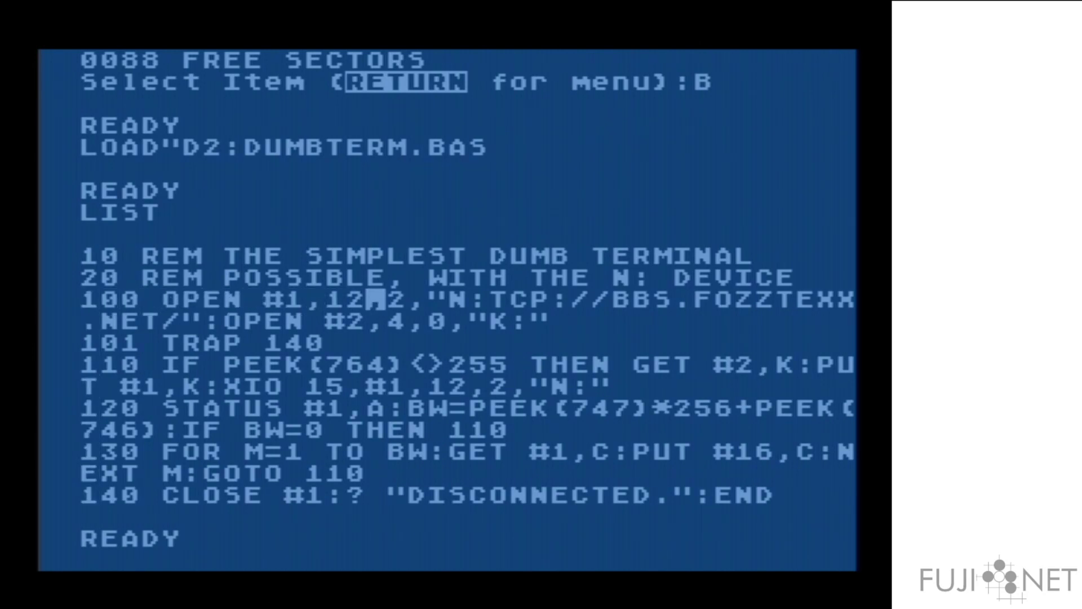
{"action": "type", "text": "3"}
{"action": "key", "text": "Return"}
{"action": "key", "text": "Return"}
{"action": "key", "text": "Return"}
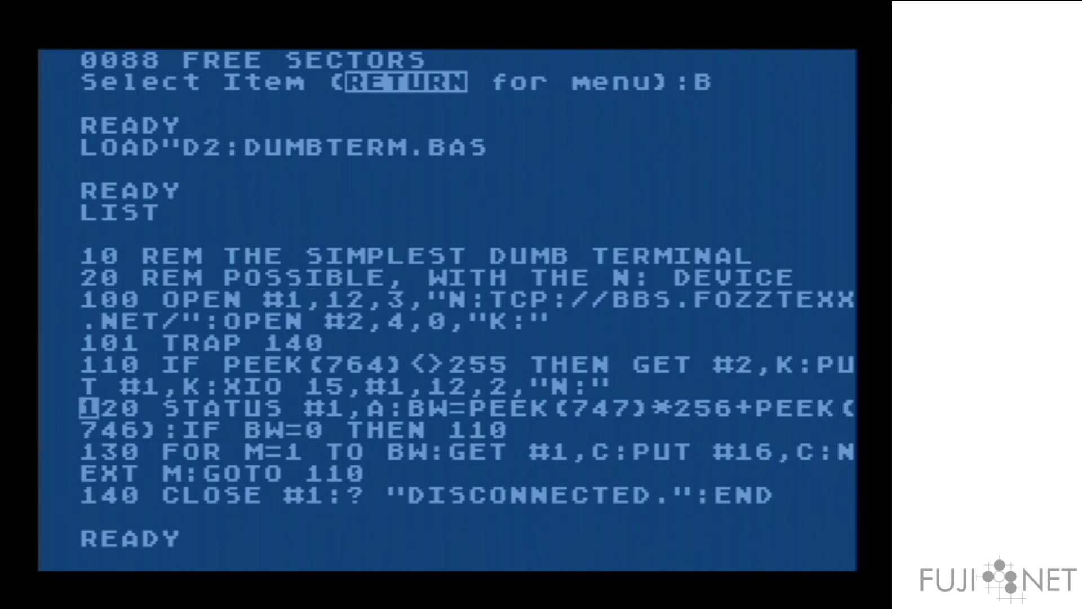
{"action": "key", "text": "Right"}
{"action": "key", "text": "Up"}
{"action": "key", "text": "Right"}
{"action": "key", "text": "Right"}
{"action": "key", "text": "Right"}
{"action": "key", "text": "Right"}
{"action": "key", "text": "Right"}
{"action": "key", "text": "Right"}
{"action": "key", "text": "Right"}
{"action": "key", "text": "Right"}
{"action": "key", "text": "Right"}
{"action": "key", "text": "Right"}
{"action": "key", "text": "Right"}
{"action": "key", "text": "Right"}
{"action": "key", "text": "Right"}
{"action": "key", "text": "Right"}
{"action": "key", "text": "Right"}
{"action": "key", "text": "Right"}
{"action": "key", "text": "Right"}
{"action": "key", "text": "Right"}
{"action": "key", "text": "Right"}
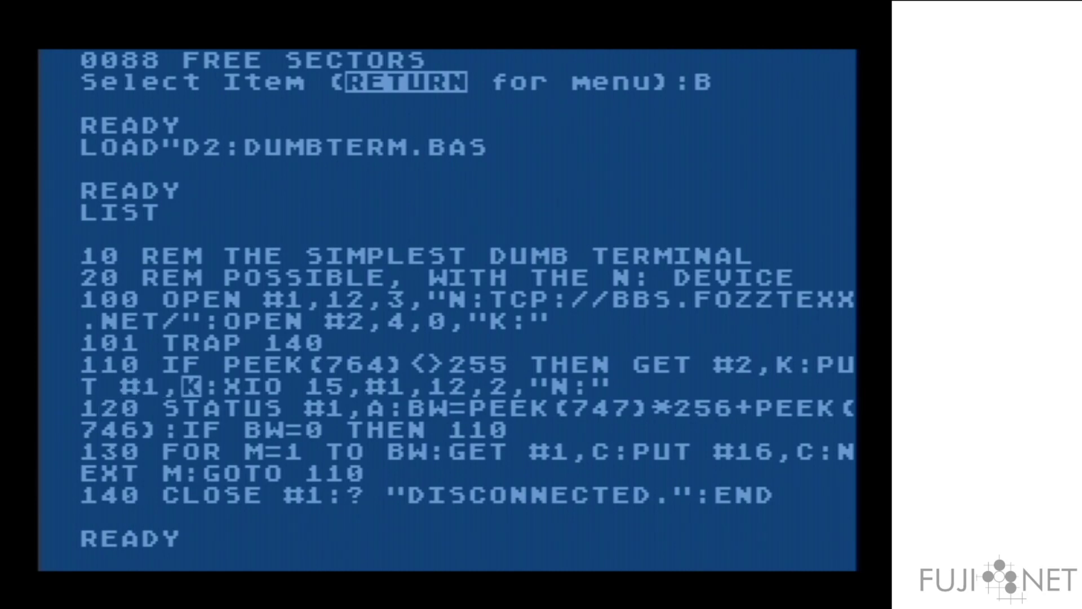
{"action": "type", "text": "3"}
{"action": "key", "text": "Return"}
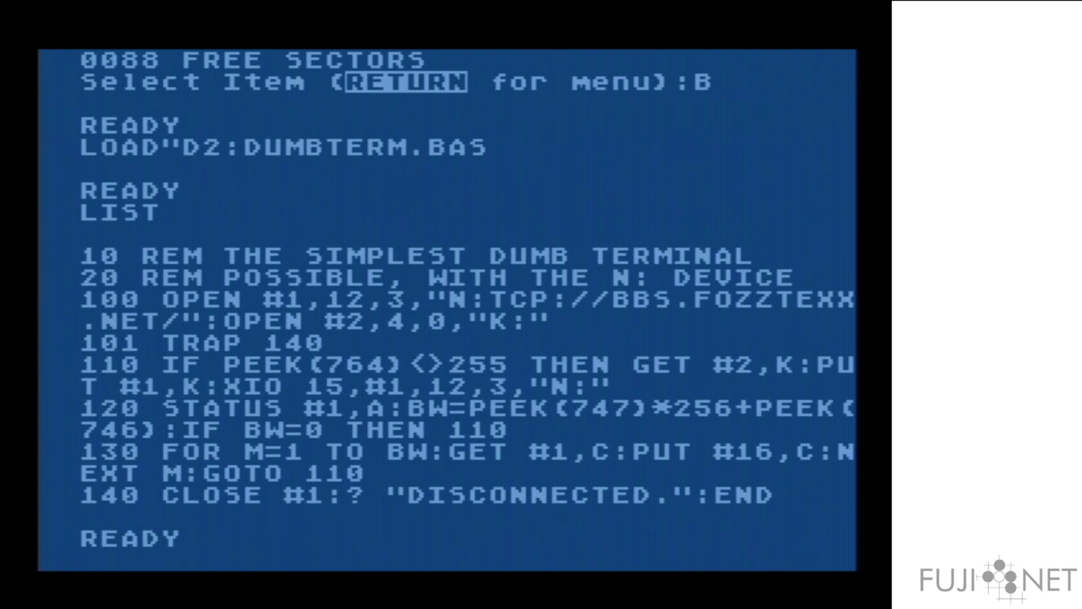
{"action": "key", "text": "Down"}
{"action": "key", "text": "Down"}
{"action": "key", "text": "Down"}
{"action": "key", "text": "Down"}
{"action": "key", "text": "Down"}
{"action": "key", "text": "Down"}
{"action": "key", "text": "Down"}
{"action": "key", "text": "Up"}
{"action": "key", "text": "Right"}
{"action": "key", "text": "Down"}
{"action": "key", "text": "Left"}
- Execute XIO 44,#1,0,0,"N:" in Atari BASIC
{"action": "type", "text": "XIO 4,"}
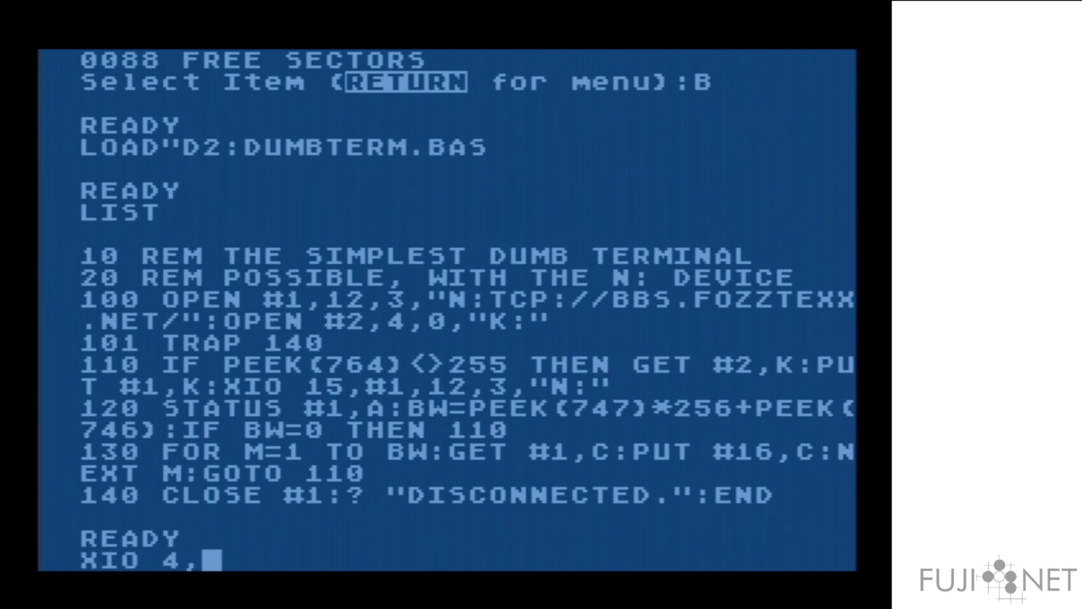
{"action": "key", "text": "BackSpace"}
{"action": "type", "text": "4,#1,0,"}
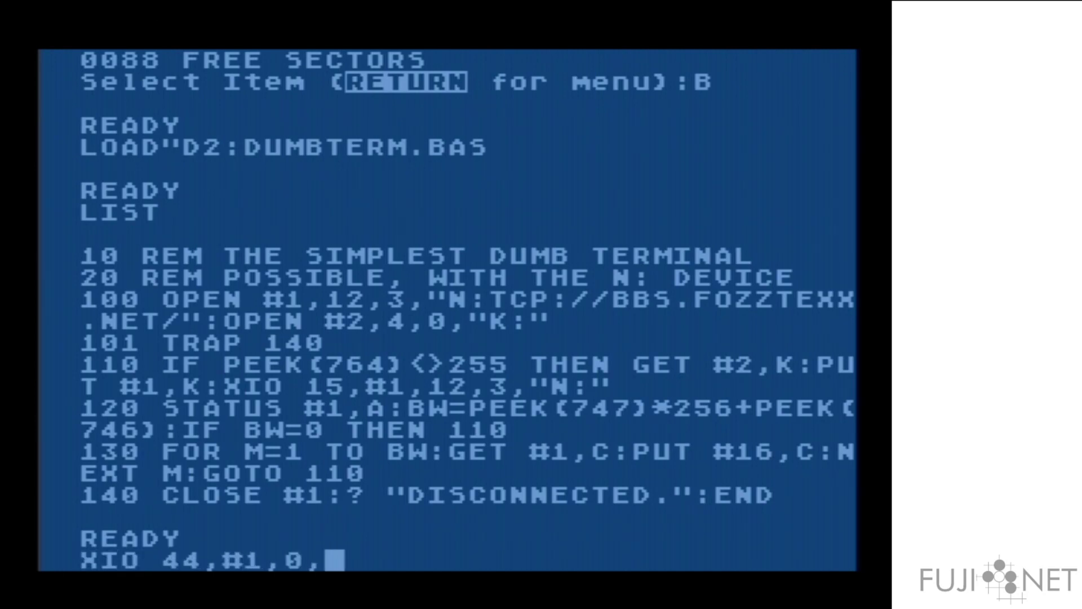
{"action": "type", "text": "0,\"N:\""}
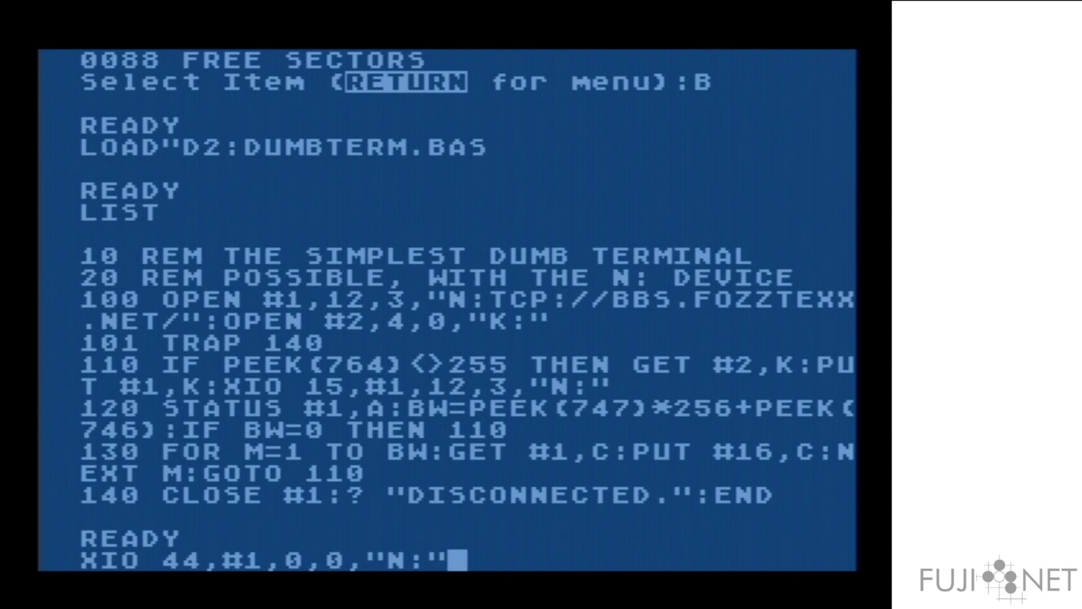
{"action": "key", "text": "Return"}
- Run the terminal program and log in to the Level 29 BBS as VISITOR
{"action": "type", "text": "RUN"}
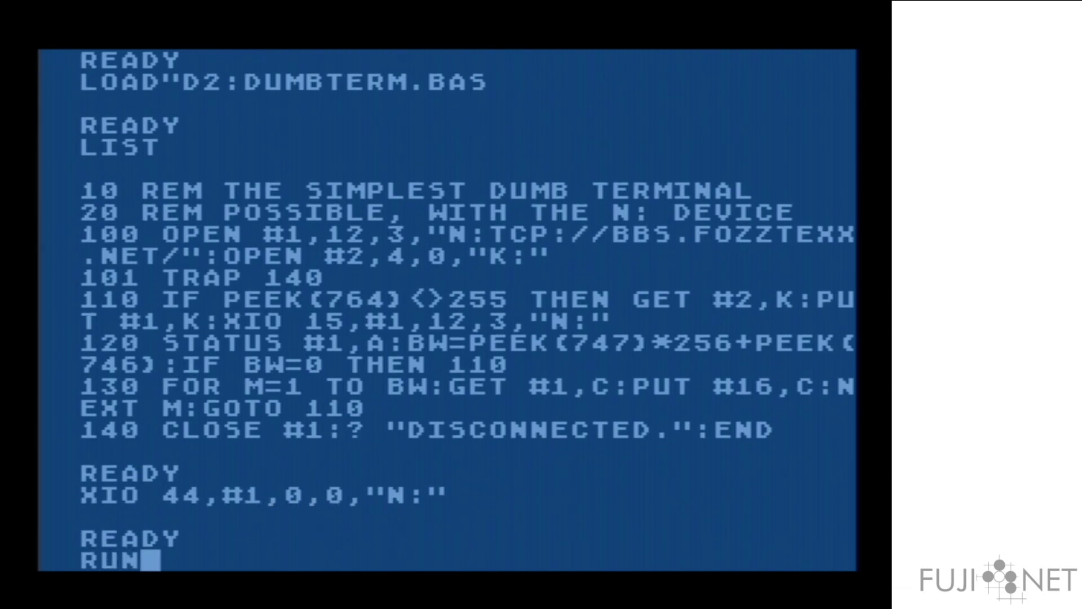
{"action": "key", "text": "Return"}
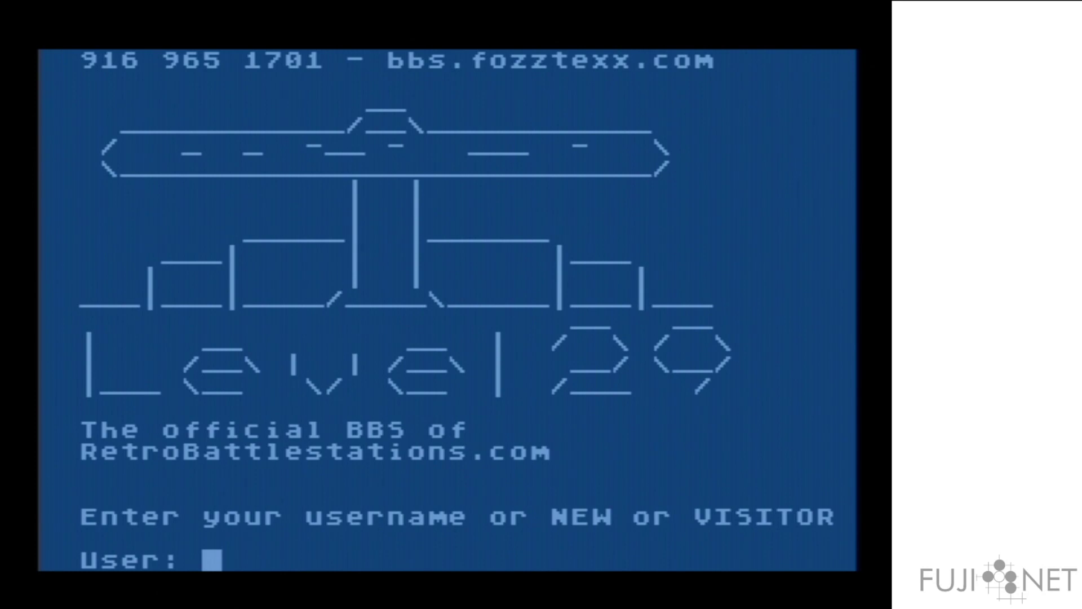
{"action": "type", "text": "VISIT"}
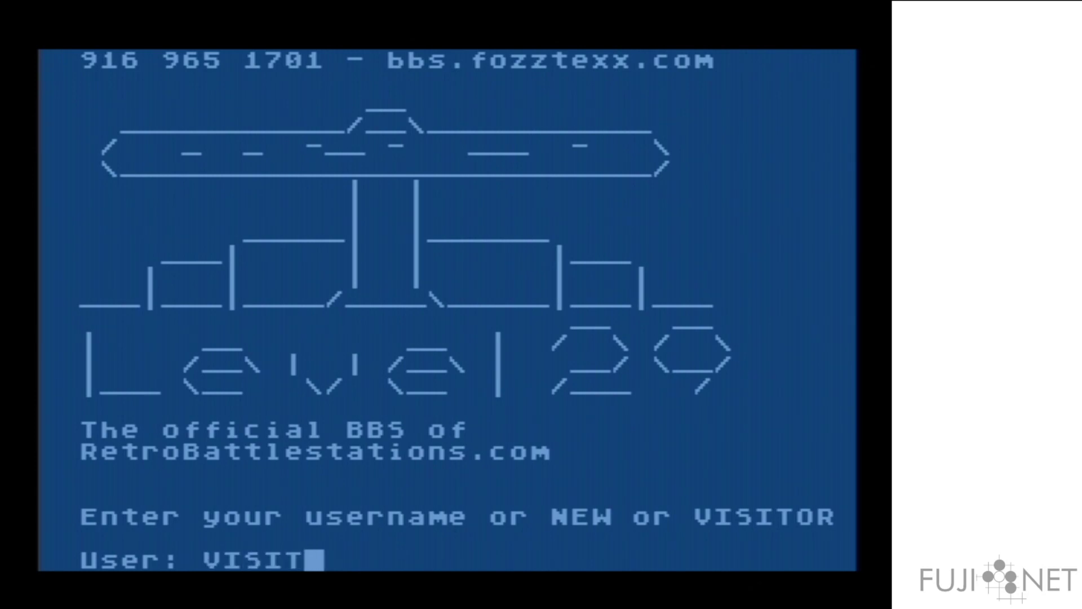
{"action": "type", "text": "R"}
{"action": "key", "text": "BackSpace"}
{"action": "type", "text": "OR"}
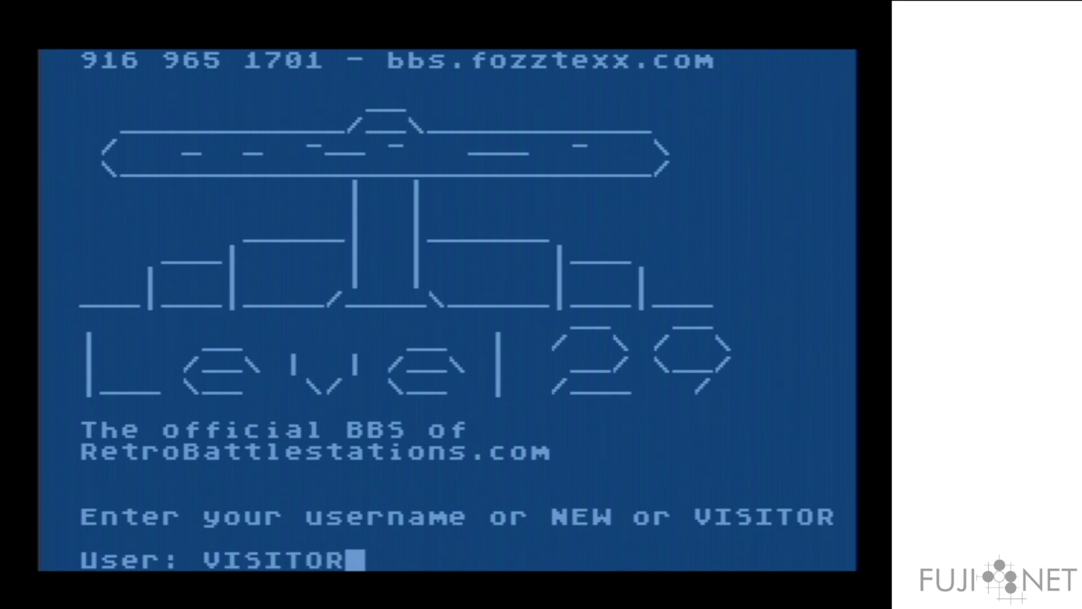
{"action": "key", "text": "Return"}
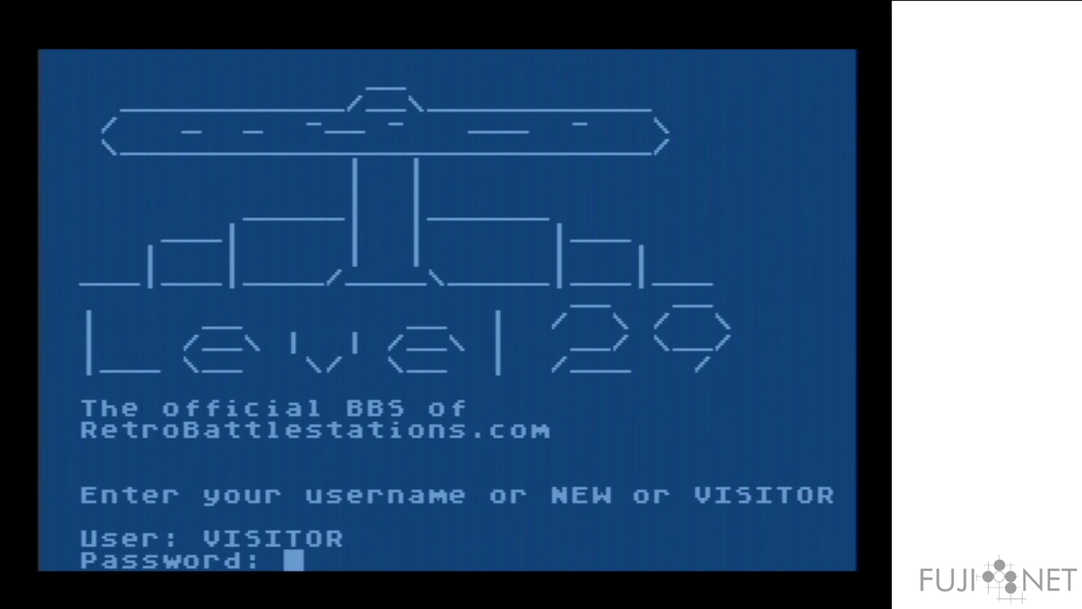
- Break out of the terminal, run CLOSE #1 and list the program
{"action": "key", "text": "Pause"}
{"action": "type", "text": "CLOSE #1"}
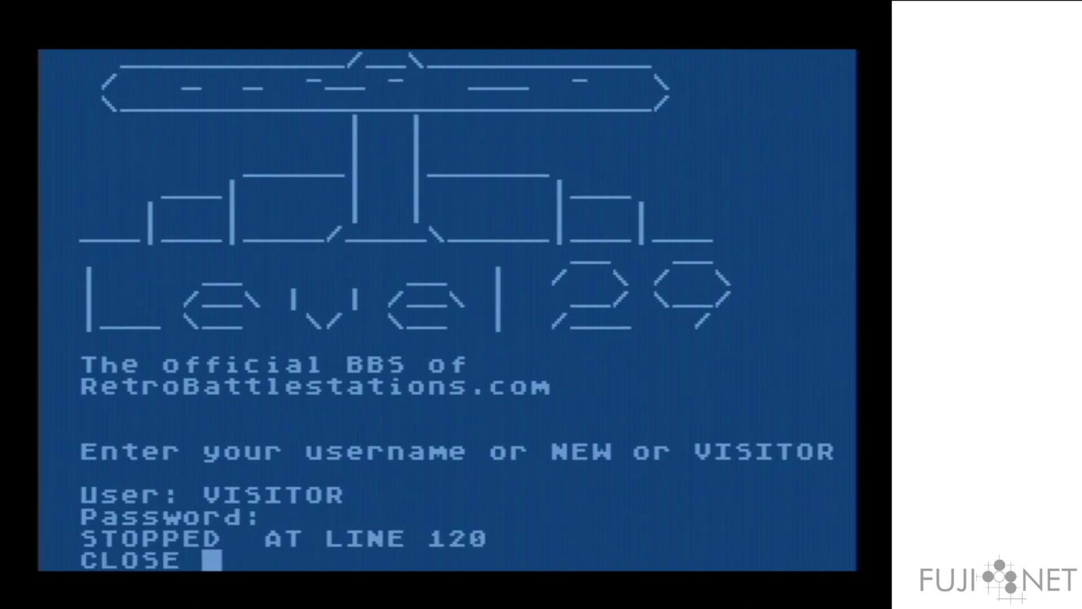
{"action": "key", "text": "Return"}
{"action": "type", "text": "LIST"}
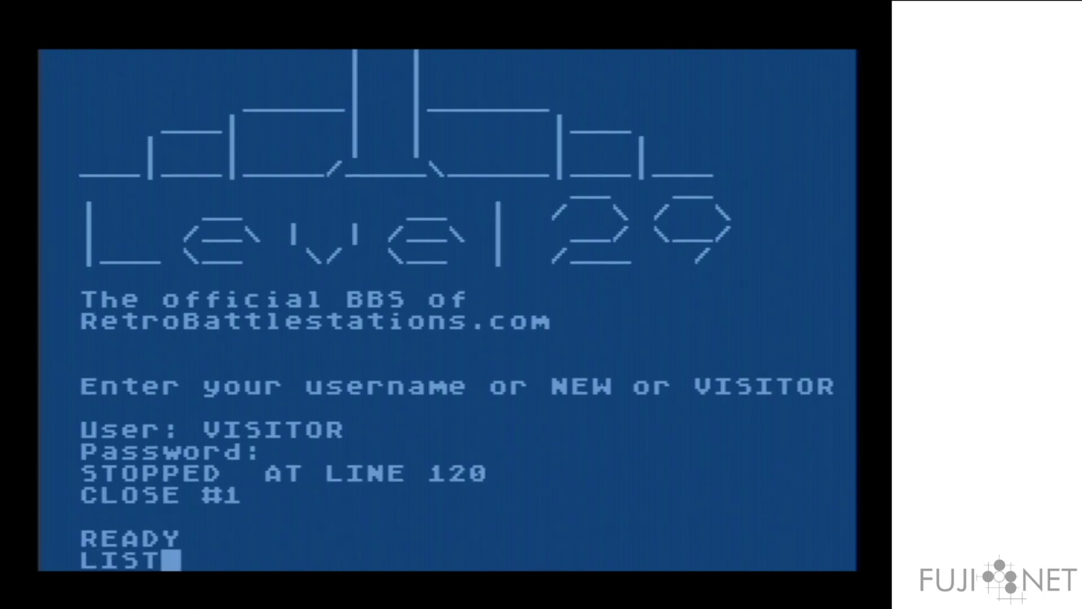
{"action": "key", "text": "Return"}
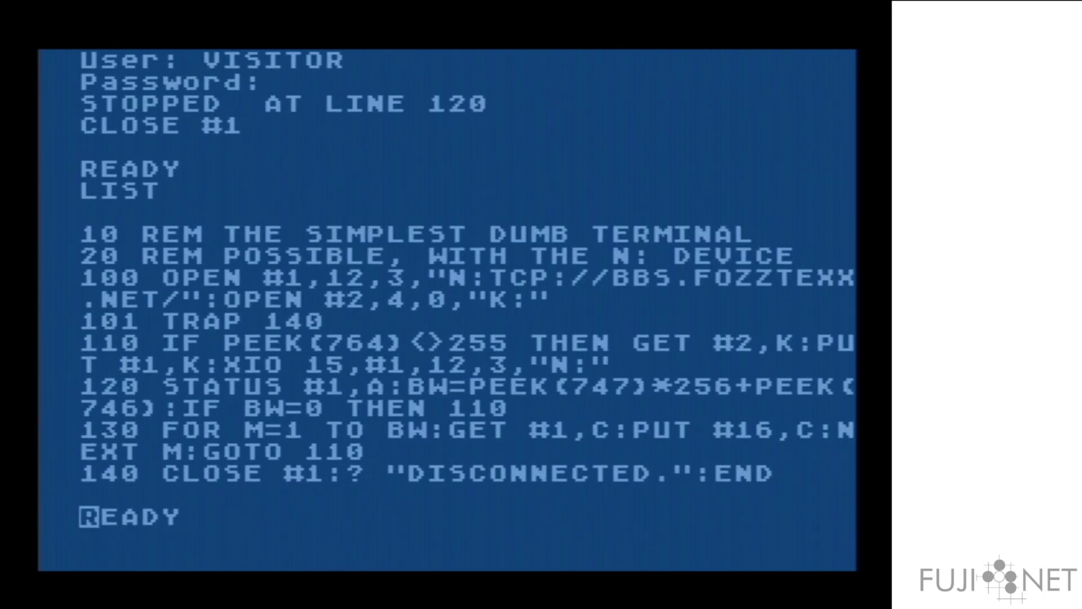
{"action": "key", "text": "Up"}
{"action": "key", "text": "Up"}
{"action": "key", "text": "Up"}
{"action": "key", "text": "Up"}
{"action": "key", "text": "Up"}
{"action": "key", "text": "Up"}
{"action": "key", "text": "Up"}
{"action": "key", "text": "Up"}
{"action": "key", "text": "Up"}
{"action": "key", "text": "Up"}
{"action": "key", "text": "Up"}
{"action": "key", "text": "Right"}
{"action": "key", "text": "Right"}
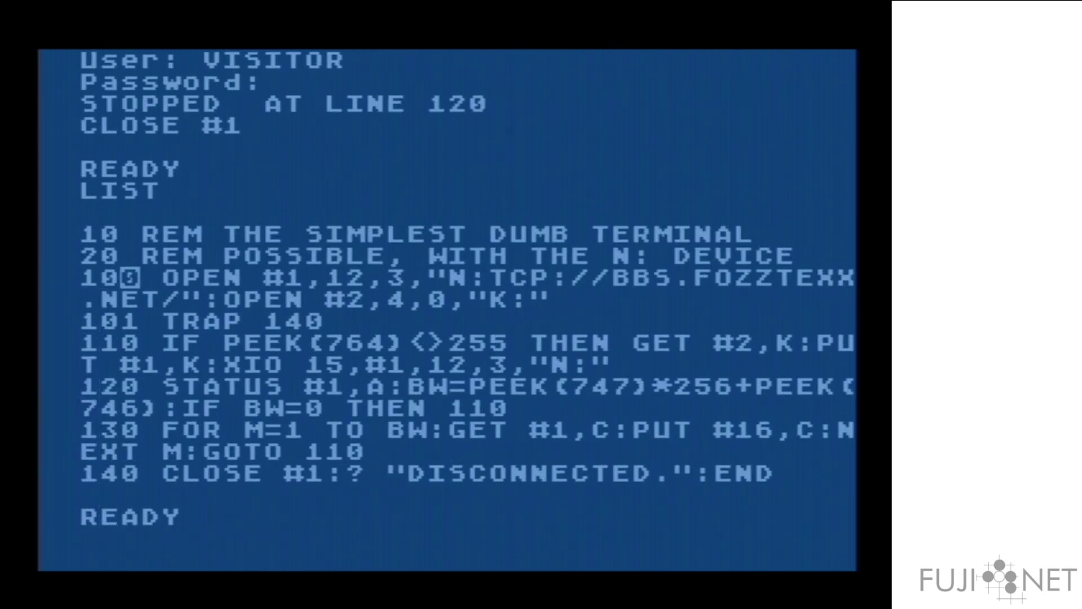
{"action": "key", "text": "Right"}
{"action": "key", "text": "Right"}
{"action": "key", "text": "Right"}
{"action": "key", "text": "Right"}
{"action": "key", "text": "Right"}
{"action": "key", "text": "Right"}
{"action": "key", "text": "Right"}
{"action": "key", "text": "Right"}
{"action": "key", "text": "Right"}
{"action": "key", "text": "Right"}
{"action": "key", "text": "Right"}
{"action": "key", "text": "Right"}
{"action": "key", "text": "Right"}
{"action": "key", "text": "Right"}
{"action": "key", "text": "Right"}
{"action": "key", "text": "Right"}
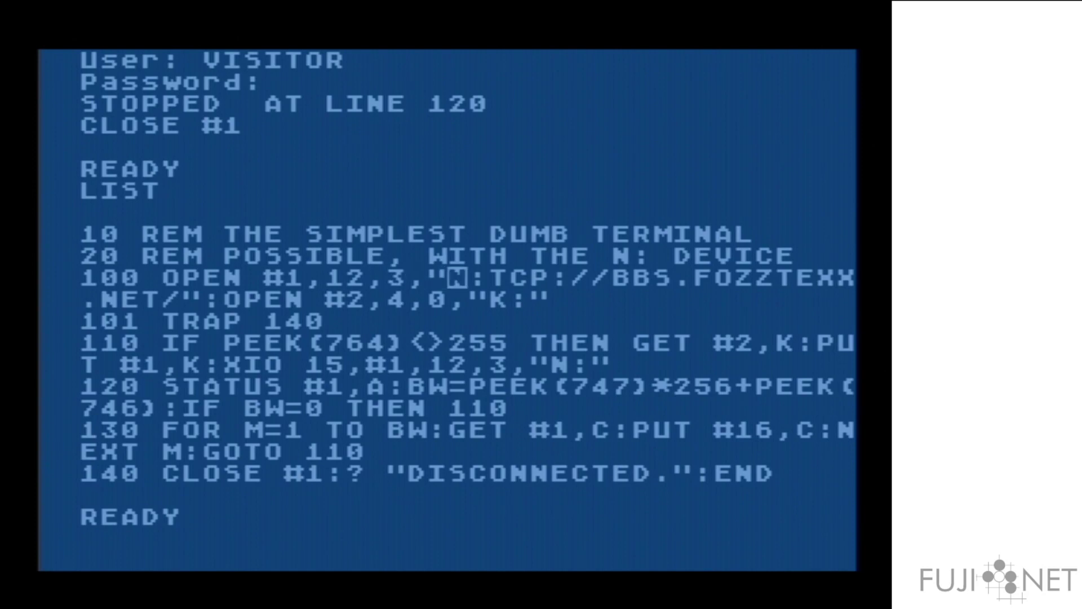
{"action": "key", "text": "Right"}
{"action": "key", "text": "Right"}
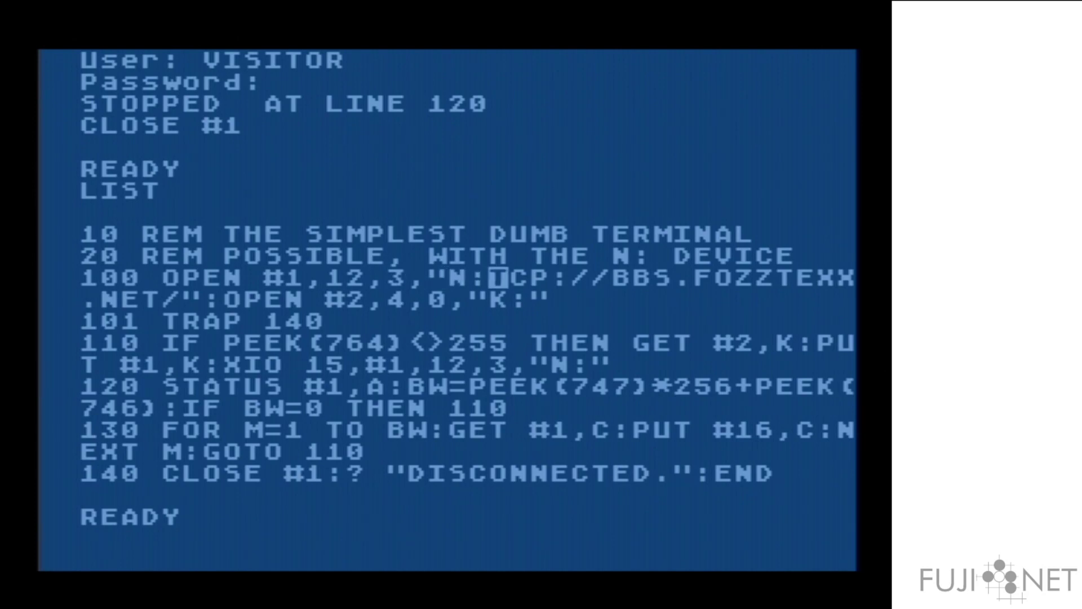
{"action": "key", "text": "Delete"}
{"action": "key", "text": "Delete"}
{"action": "key", "text": "Delete"}
{"action": "key", "text": "Delete"}
{"action": "key", "text": "Delete"}
{"action": "key", "text": "Delete"}
{"action": "key", "text": "Delete"}
{"action": "key", "text": "Delete"}
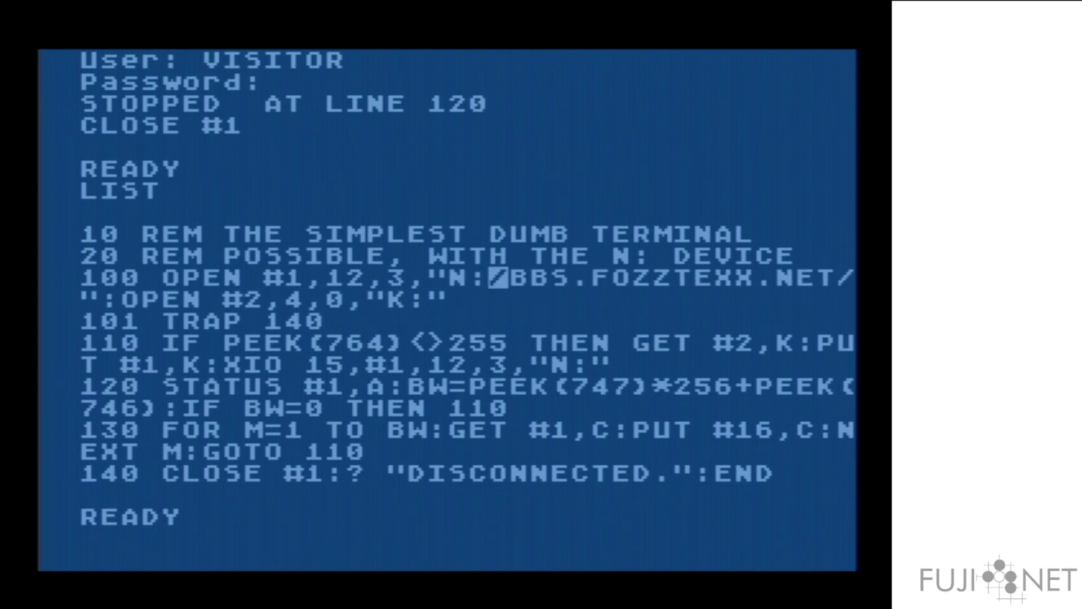
{"action": "type", "text": "HTTP://"}
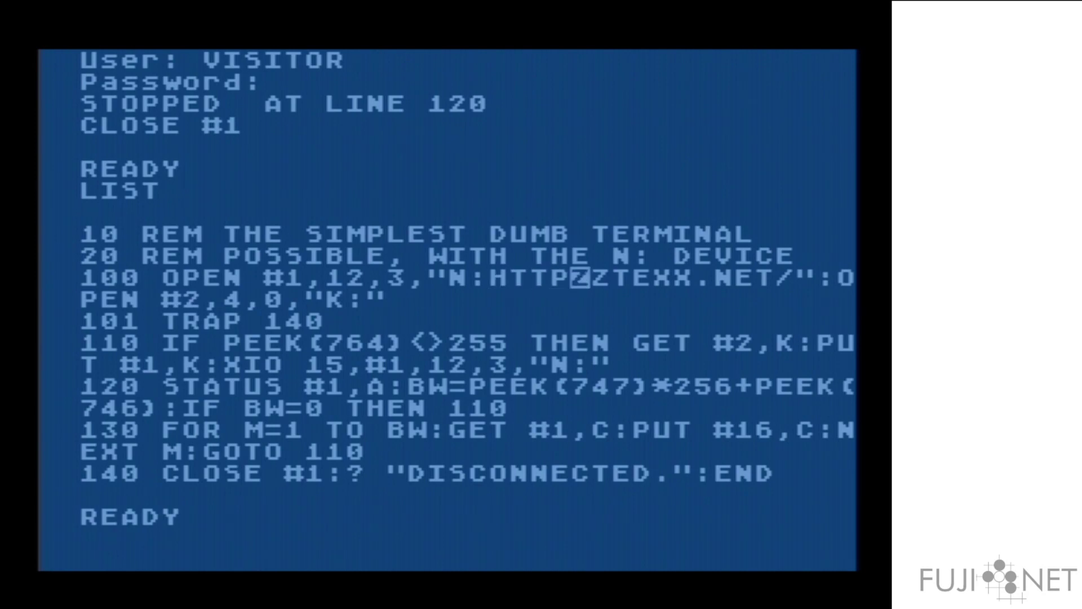
{"action": "type", "text": "ICANHAZ"}
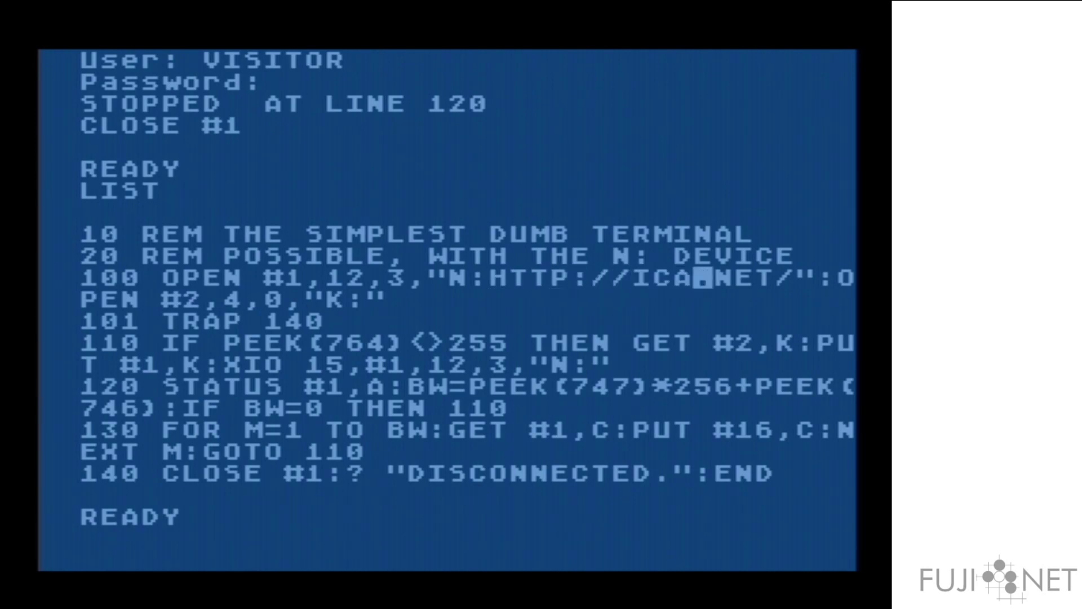
{"action": "key", "text": "ctrl+Insert"}
{"action": "key", "text": "ctrl+Insert"}
{"action": "key", "text": "ctrl+Insert"}
{"action": "key", "text": "ctrl+Insert"}
{"action": "key", "text": "ctrl+Insert"}
{"action": "key", "text": "ctrl+Insert"}
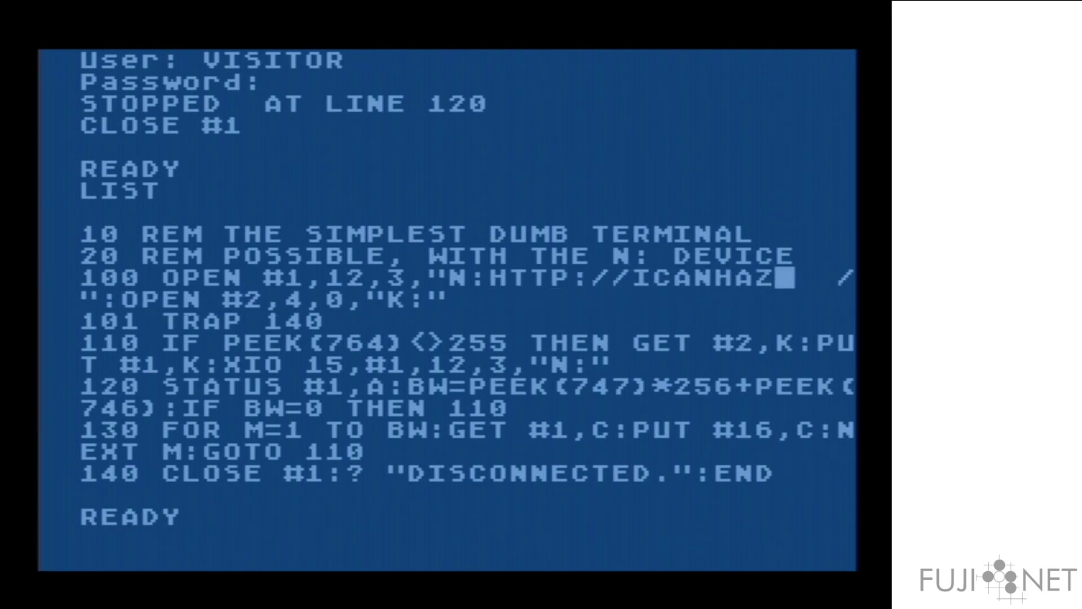
{"action": "type", "text": "IP.COM"}
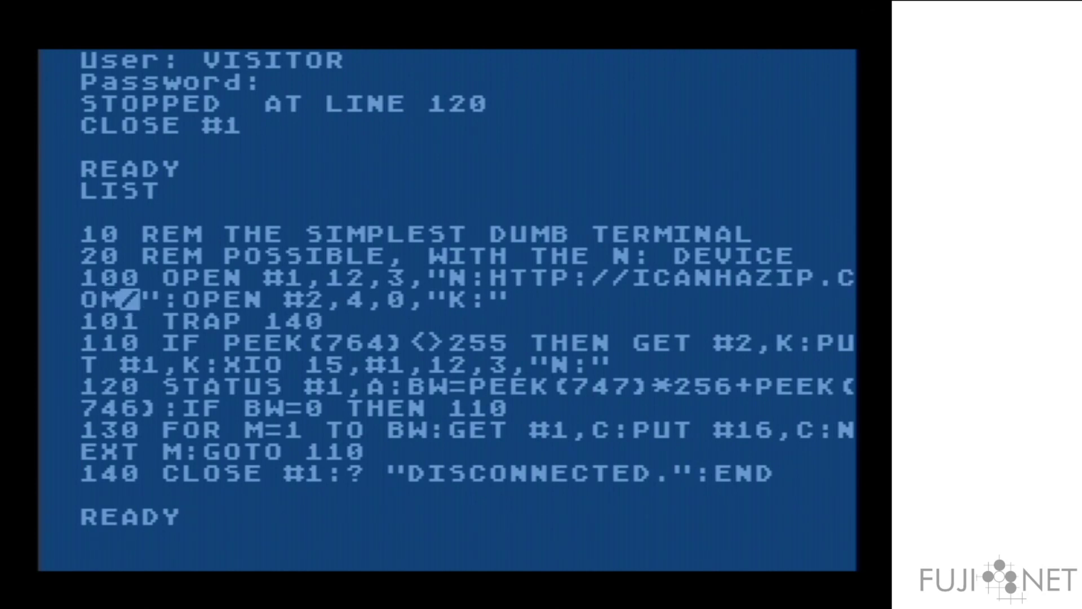
{"action": "key", "text": "Return"}
- Run the edited program below the READY prompt
{"action": "key", "text": "Down"}
{"action": "key", "text": "Down"}
{"action": "key", "text": "Down"}
{"action": "key", "text": "Down"}
{"action": "key", "text": "Down"}
{"action": "key", "text": "Down"}
{"action": "key", "text": "Down"}
{"action": "key", "text": "Down"}
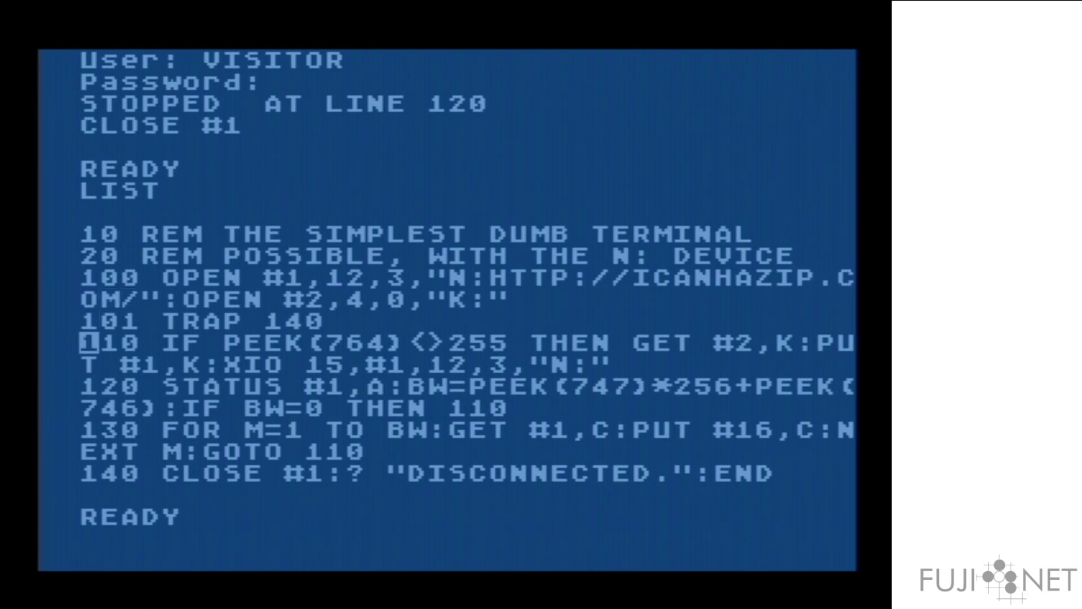
{"action": "key", "text": "Down"}
{"action": "key", "text": "Down"}
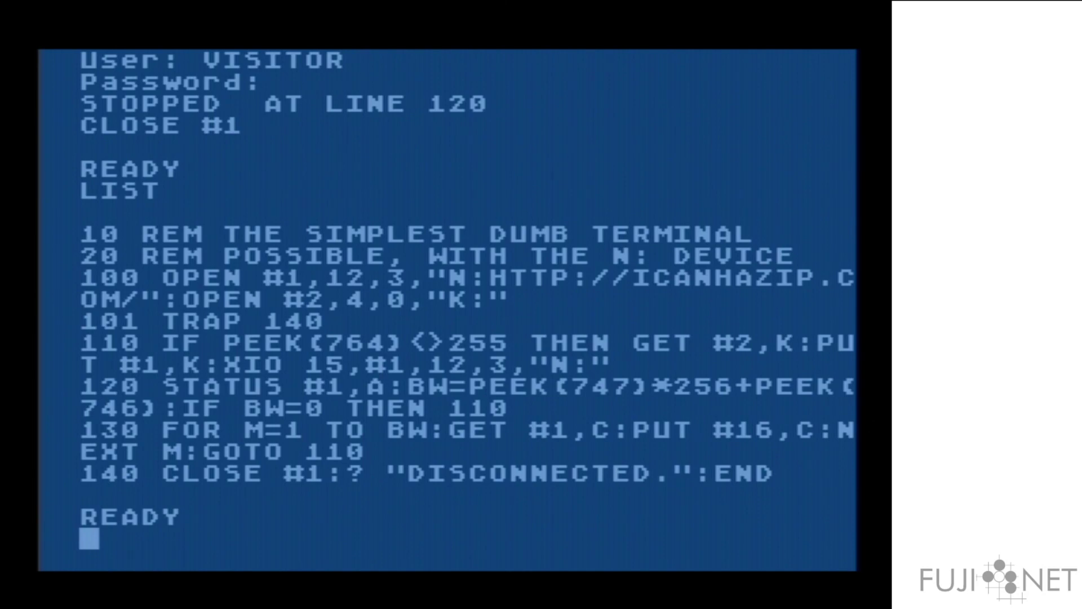
{"action": "type", "text": "RUN"}
{"action": "key", "text": "Return"}
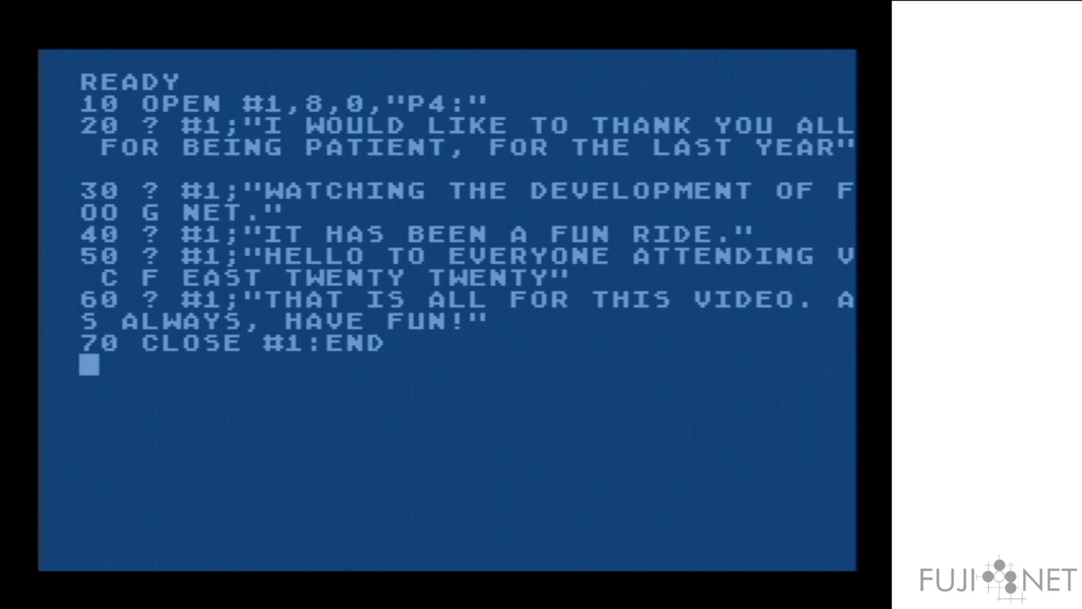
- Run the seven-line program that prints thank-you messages to P4:
{"action": "type", "text": "RUN"}
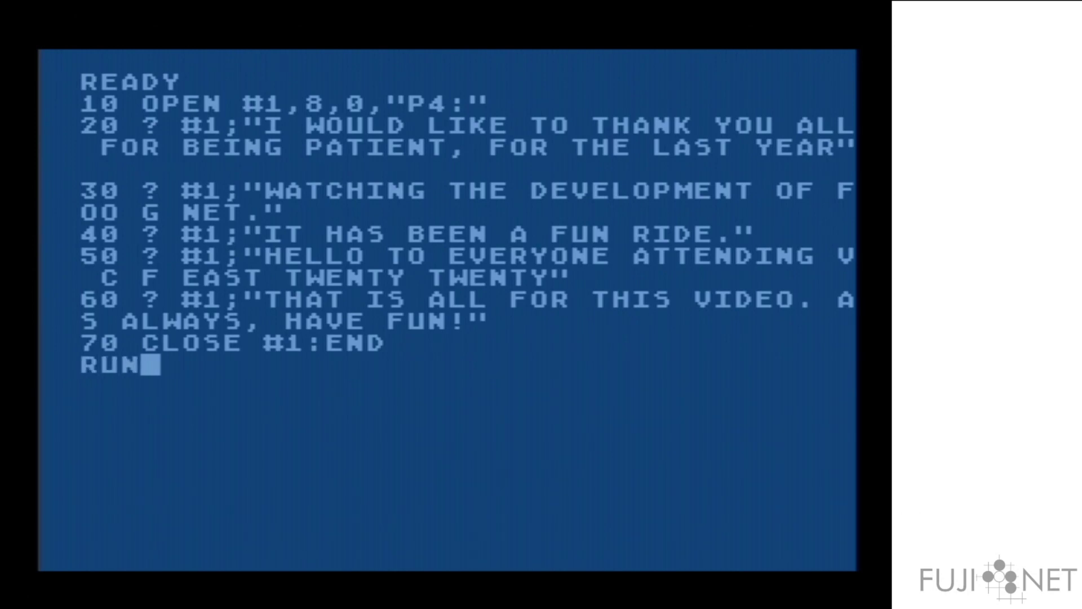
{"action": "key", "text": "Return"}
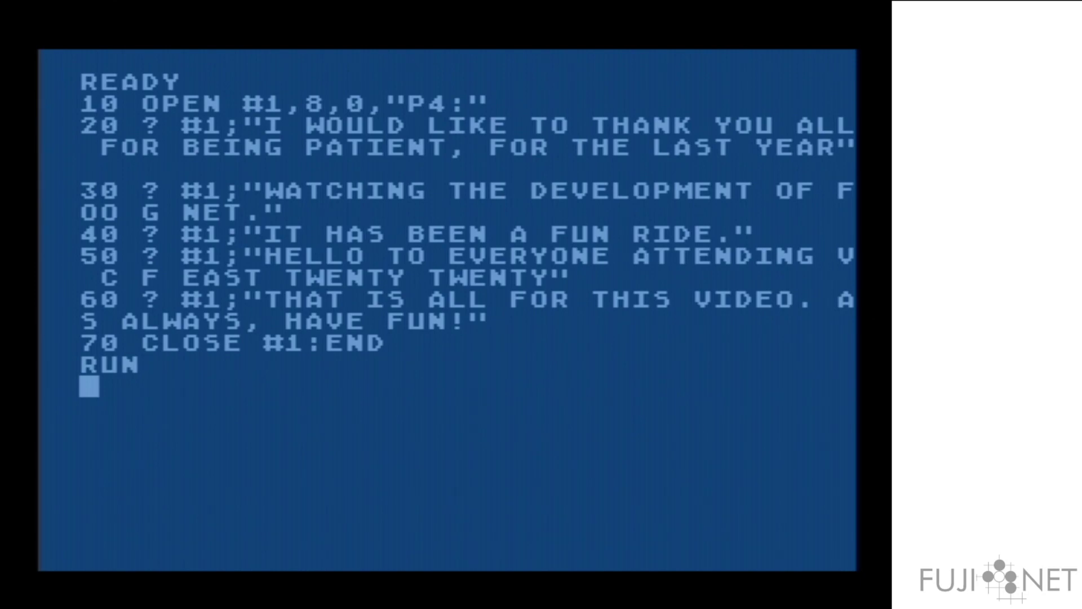